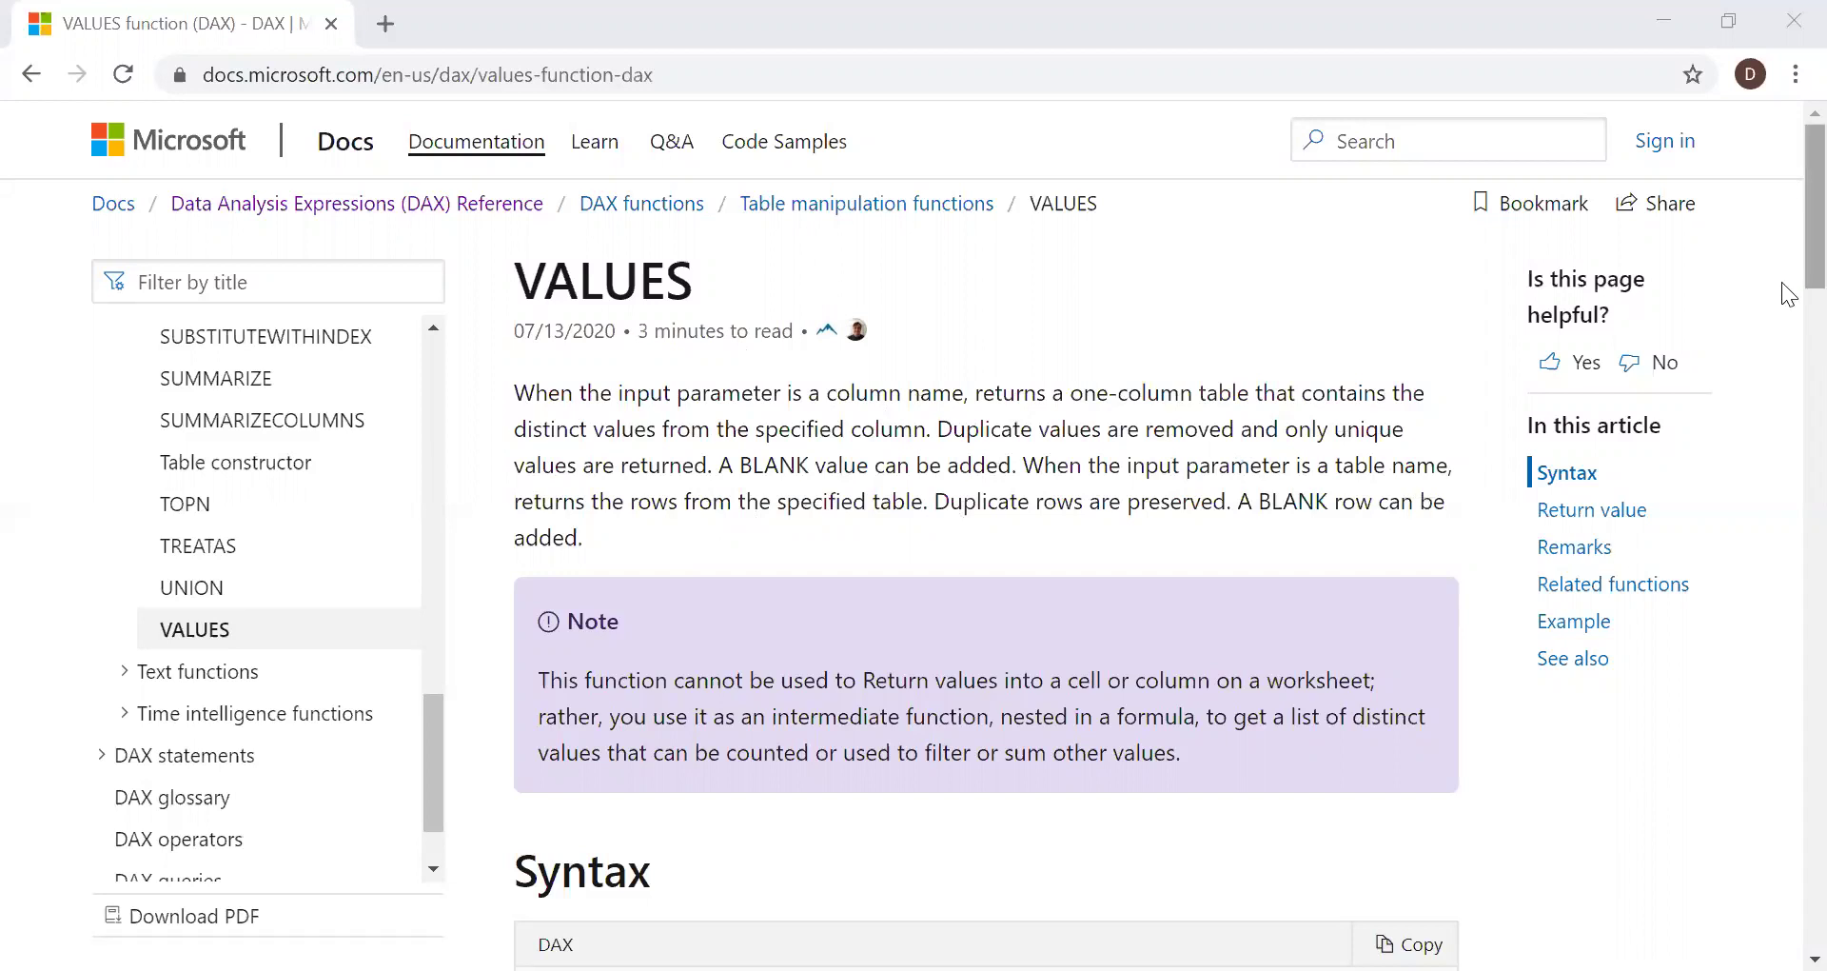
# Read the VALUES function documentation from its description down to the syntax and parameters
pyautogui.scroll(-3, 1790, 314)
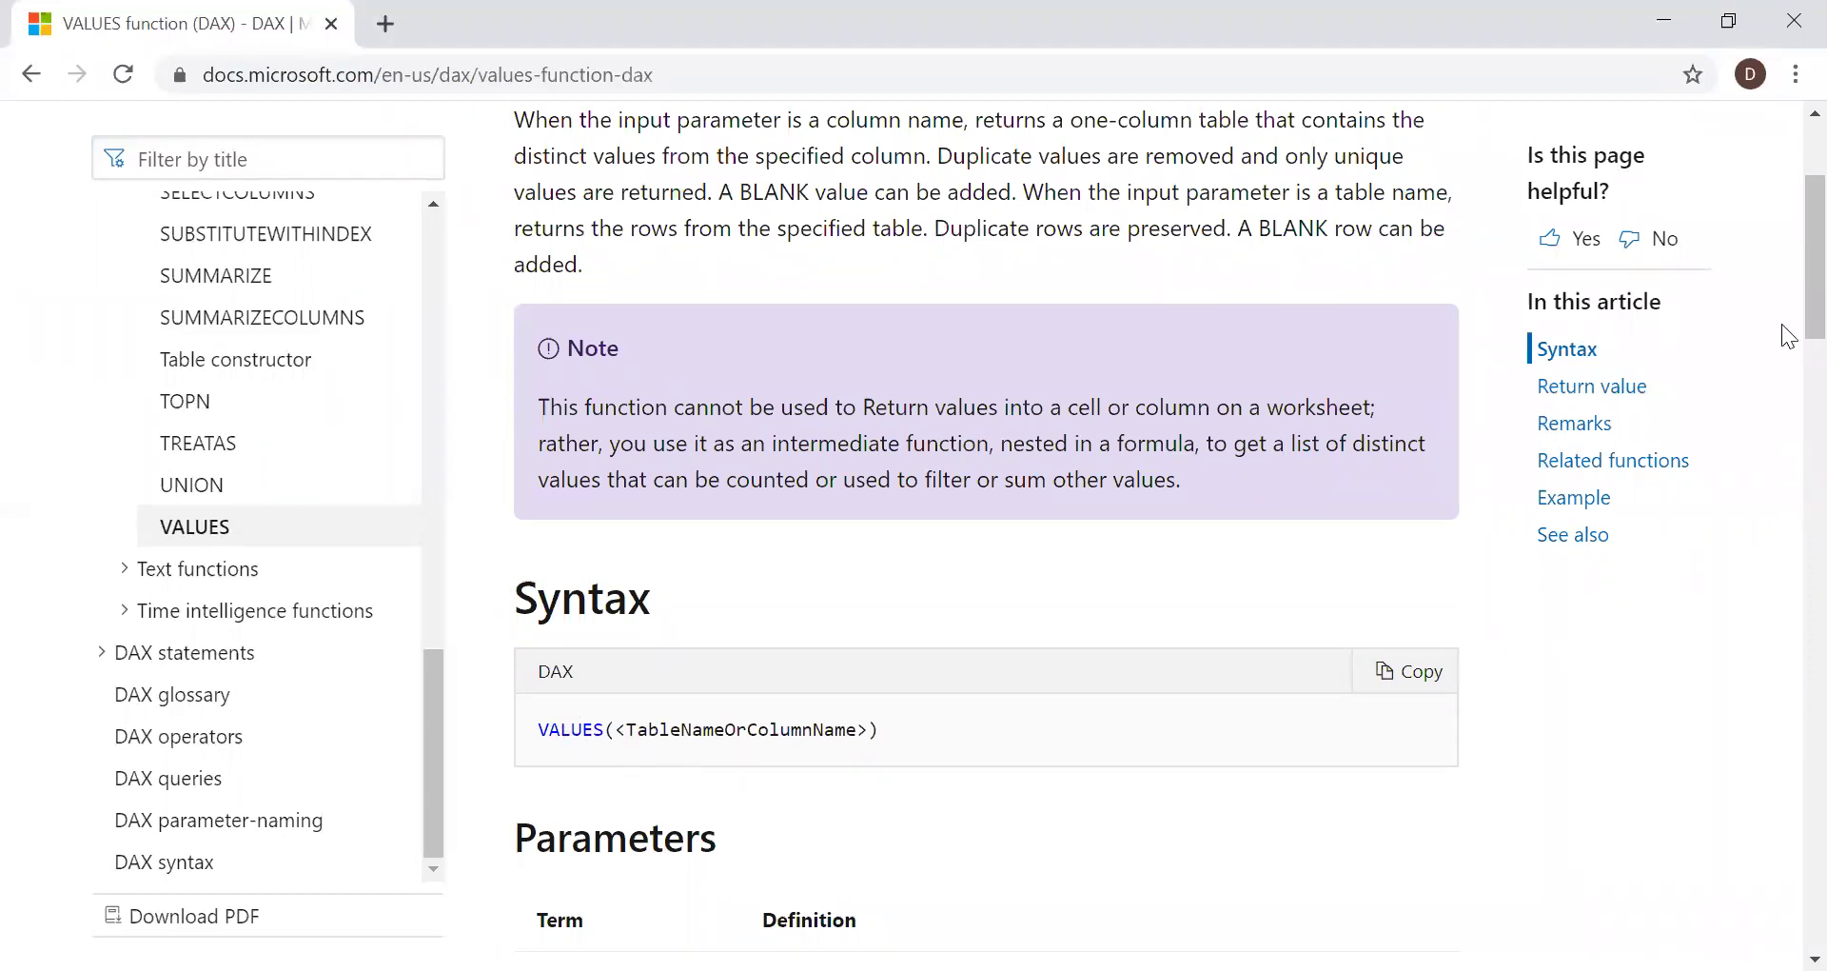
pyautogui.scroll(-3, 1789, 392)
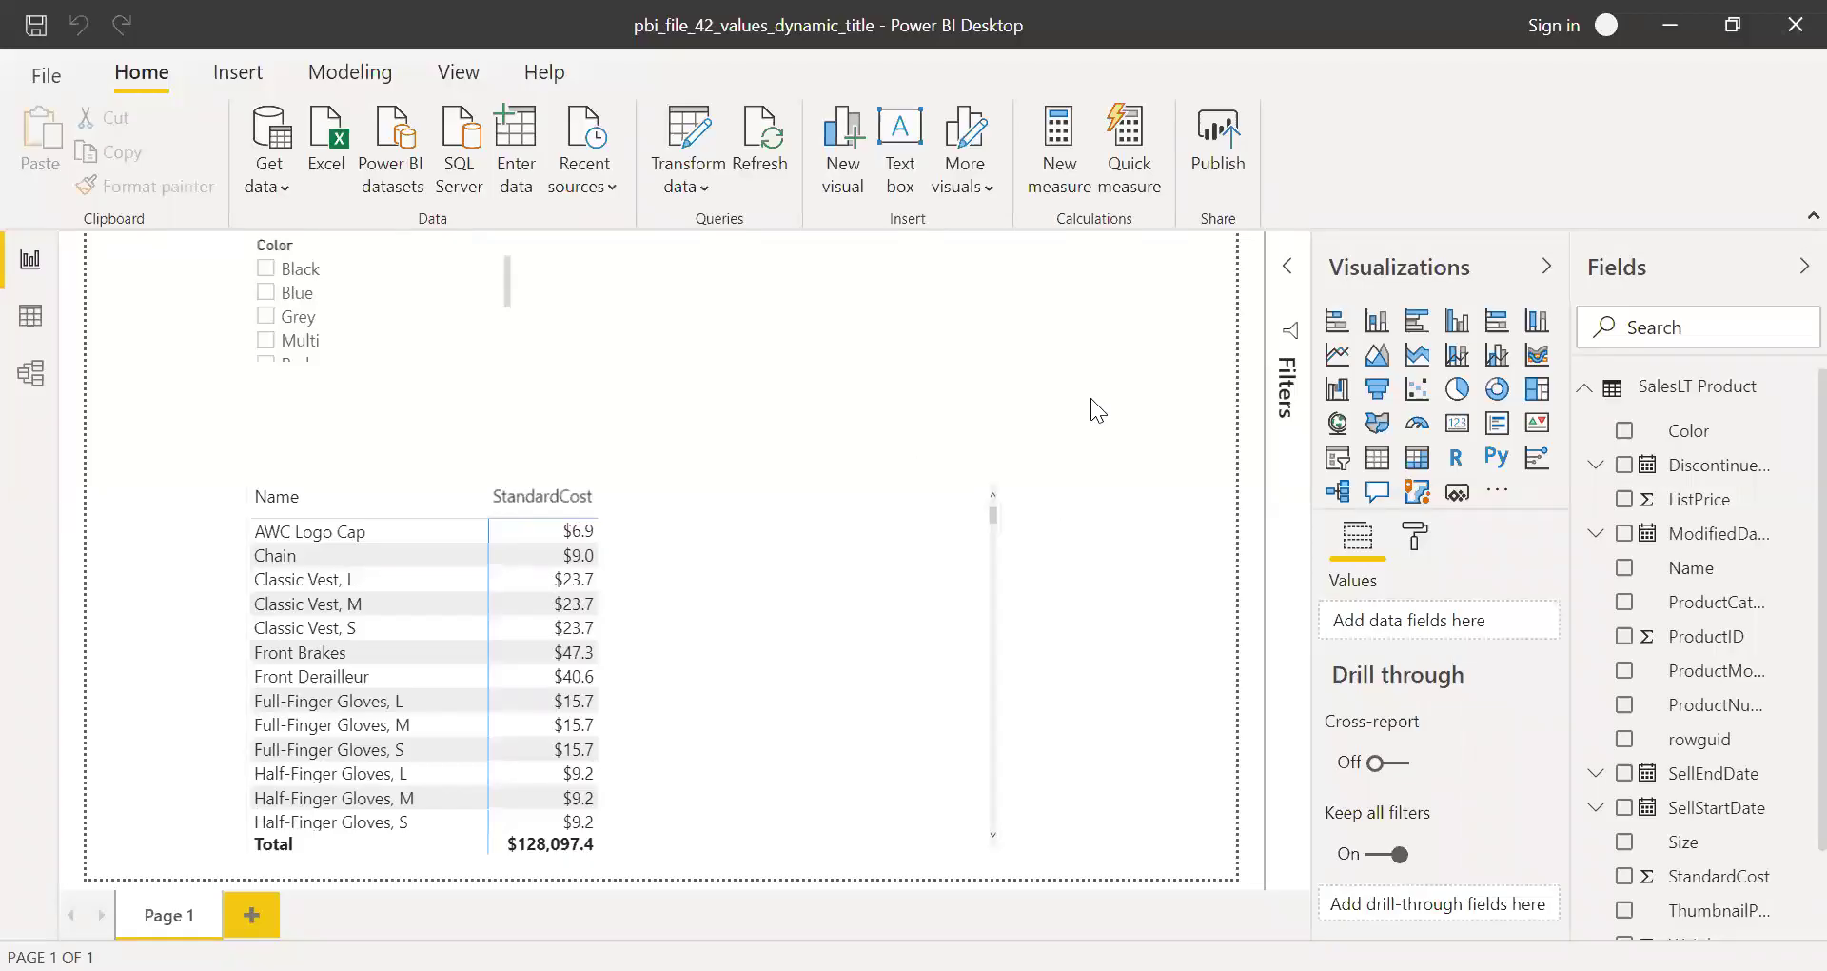
# Examine the fields behind the Color slicer and the Name and StandardCost matrix on the report page
pyautogui.click(339, 245)
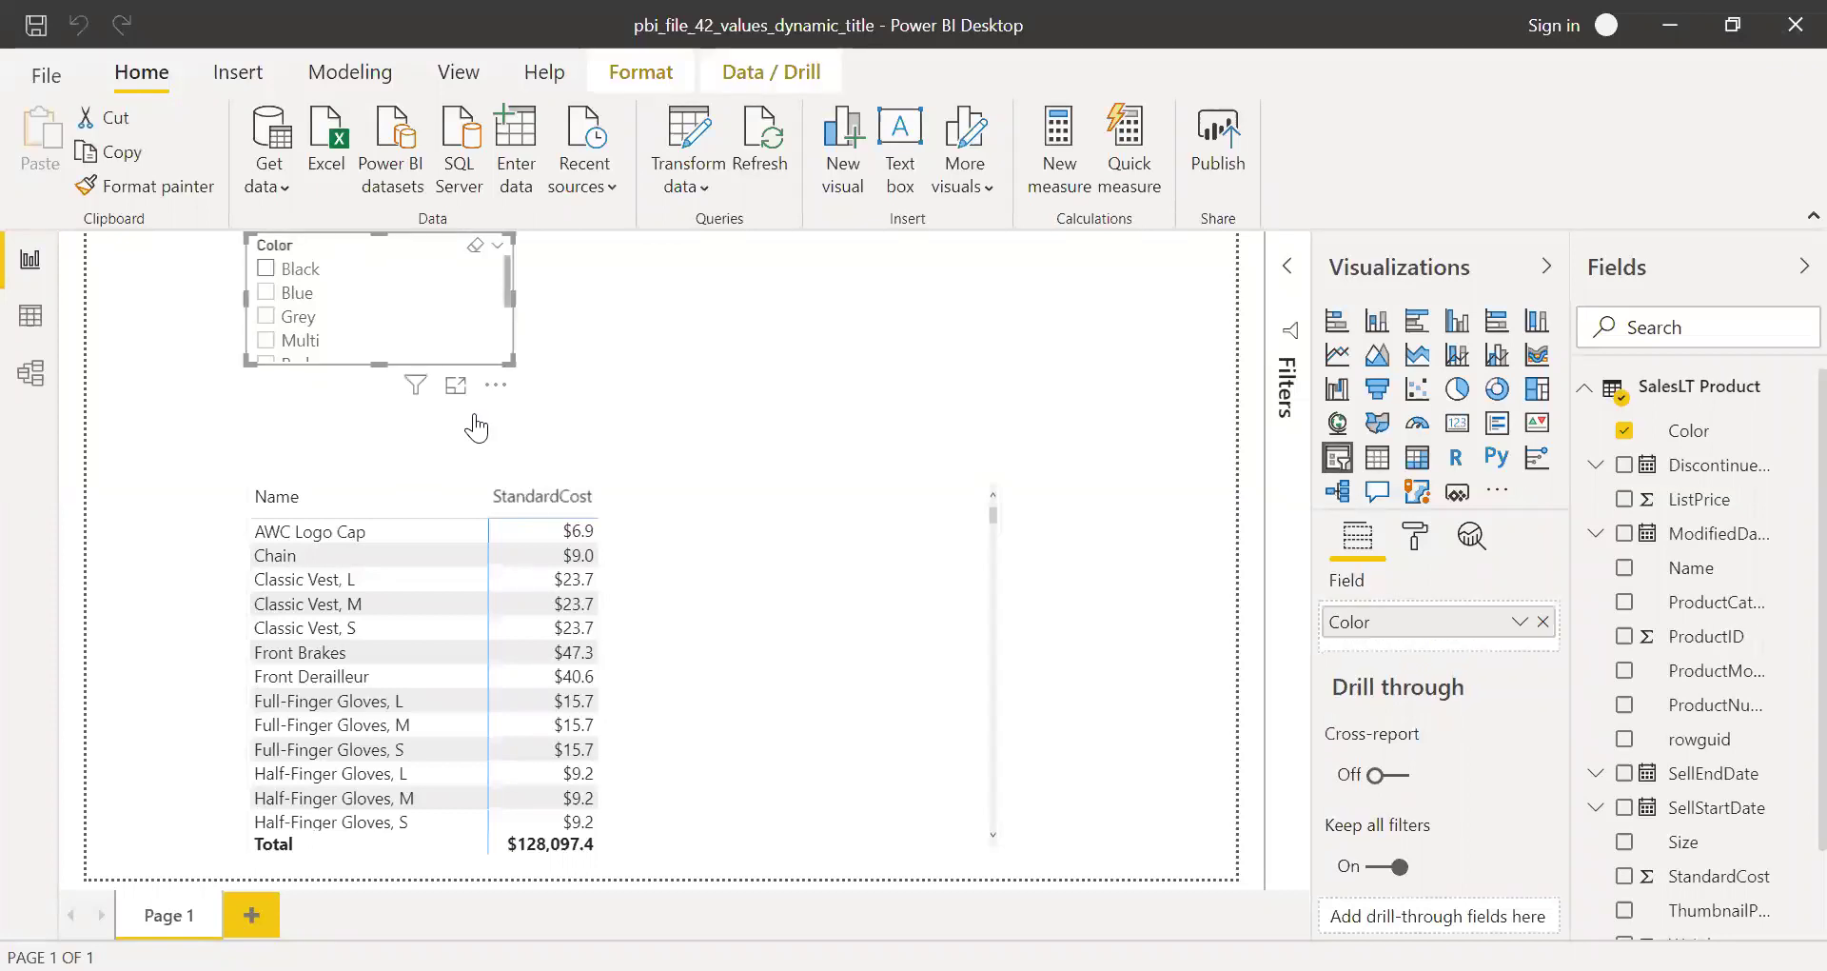
pyautogui.click(694, 500)
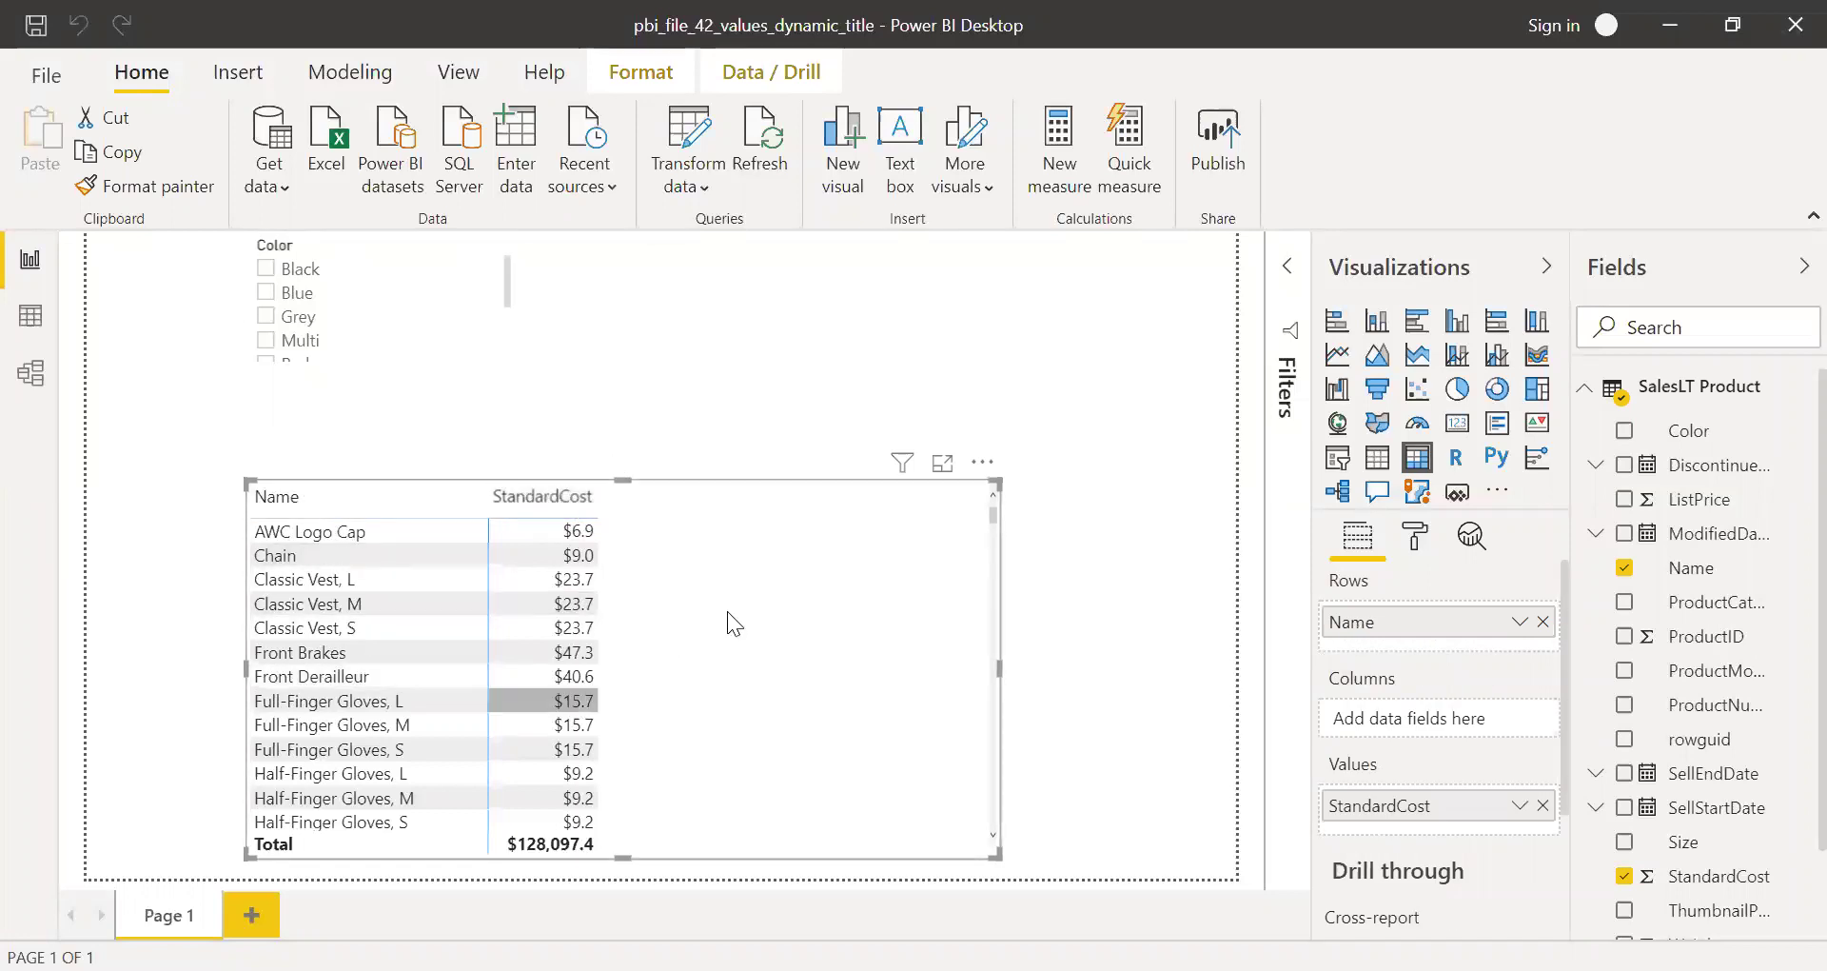
pyautogui.click(1129, 497)
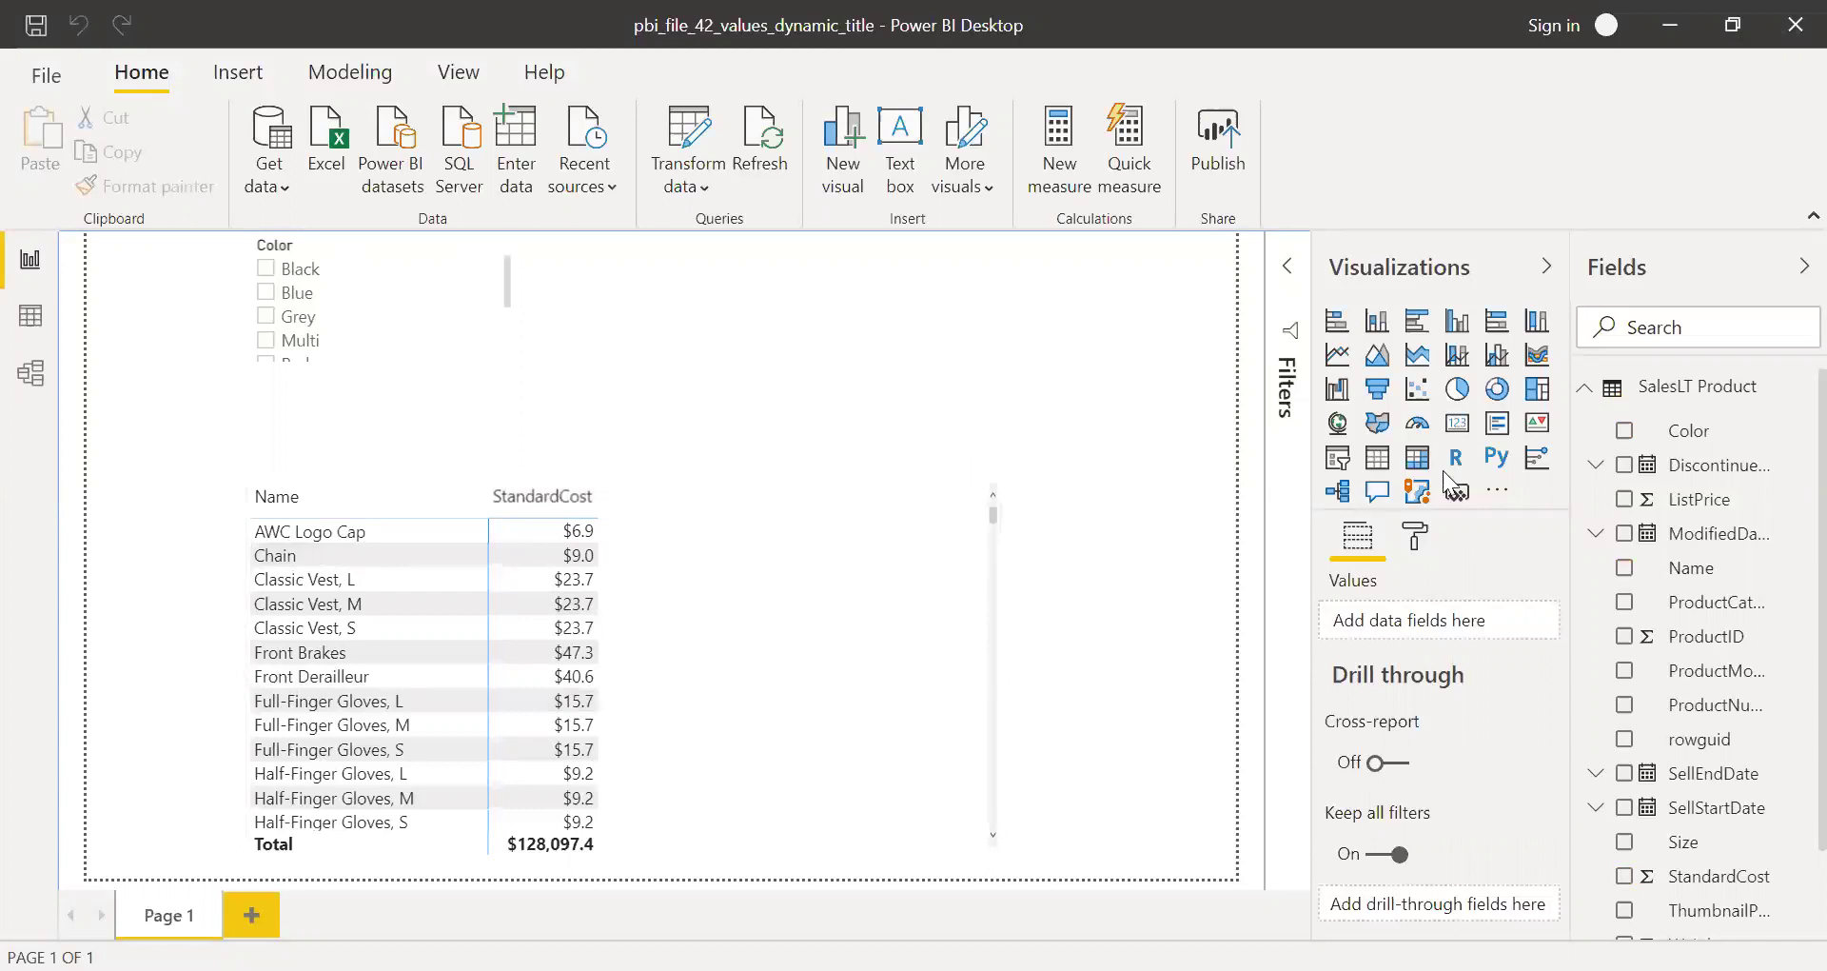
pyautogui.click(801, 503)
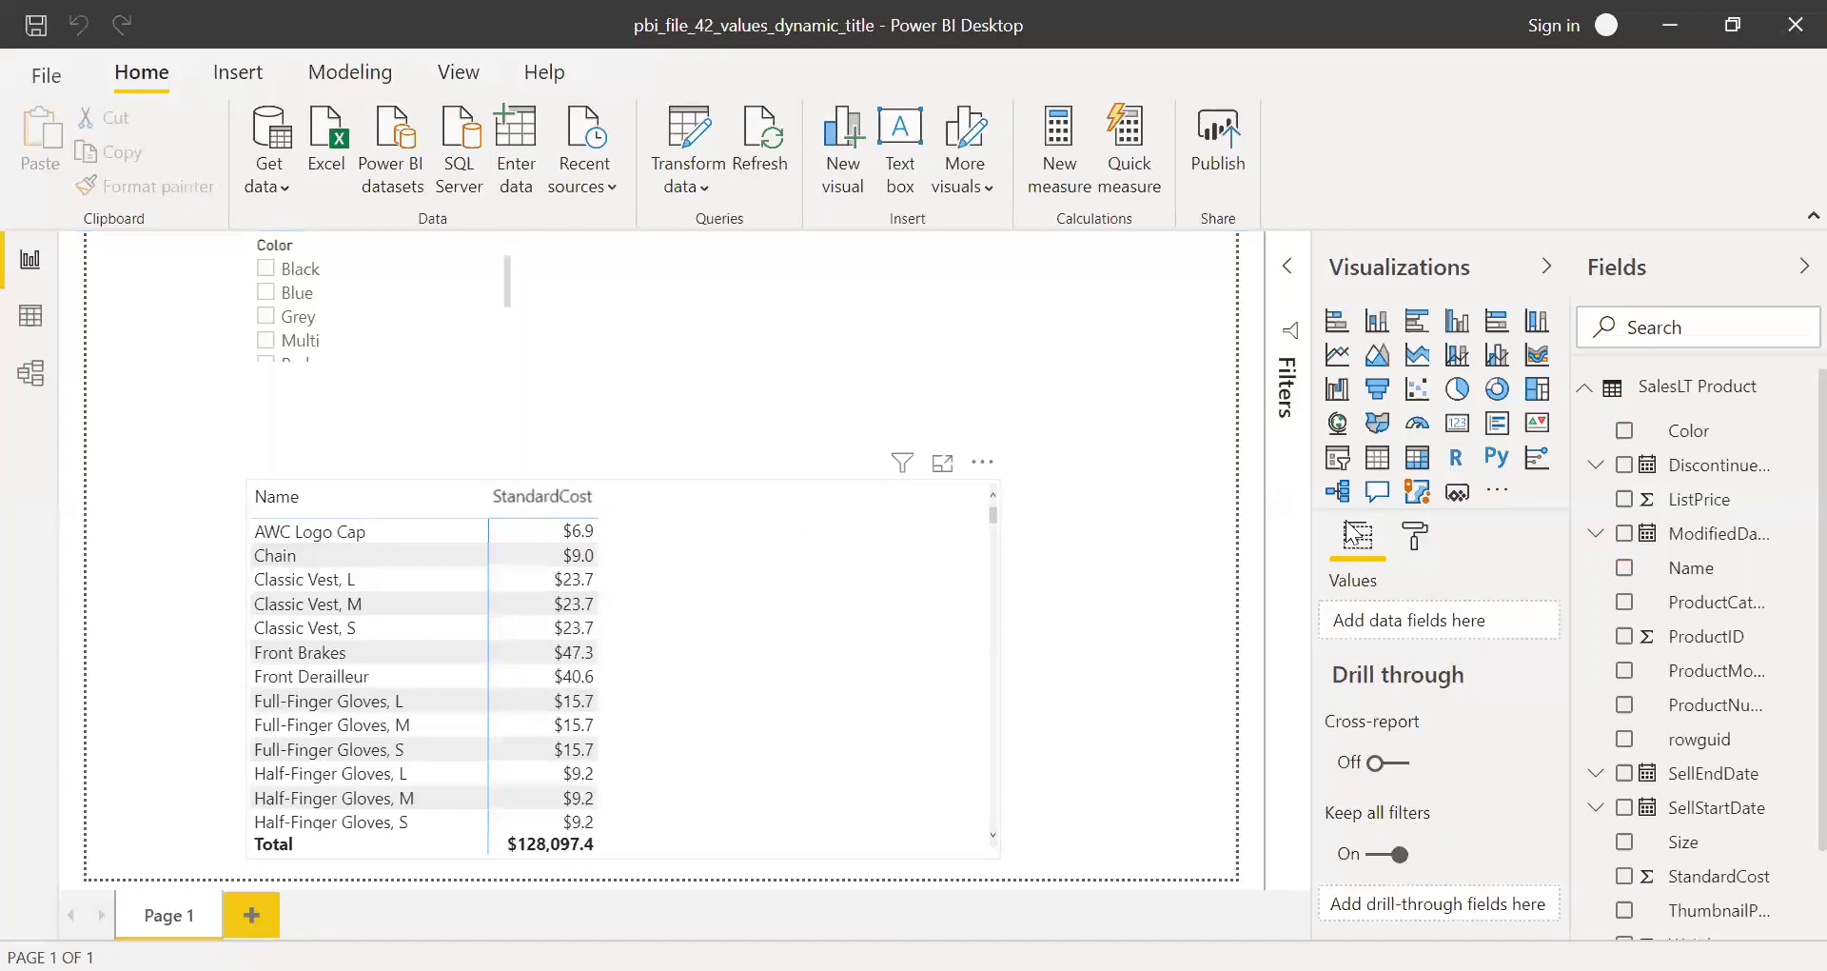
# Add a wide, empty card visual between the Color slicer and the matrix, aligned with the matrix's left edge
pyautogui.click(1063, 402)
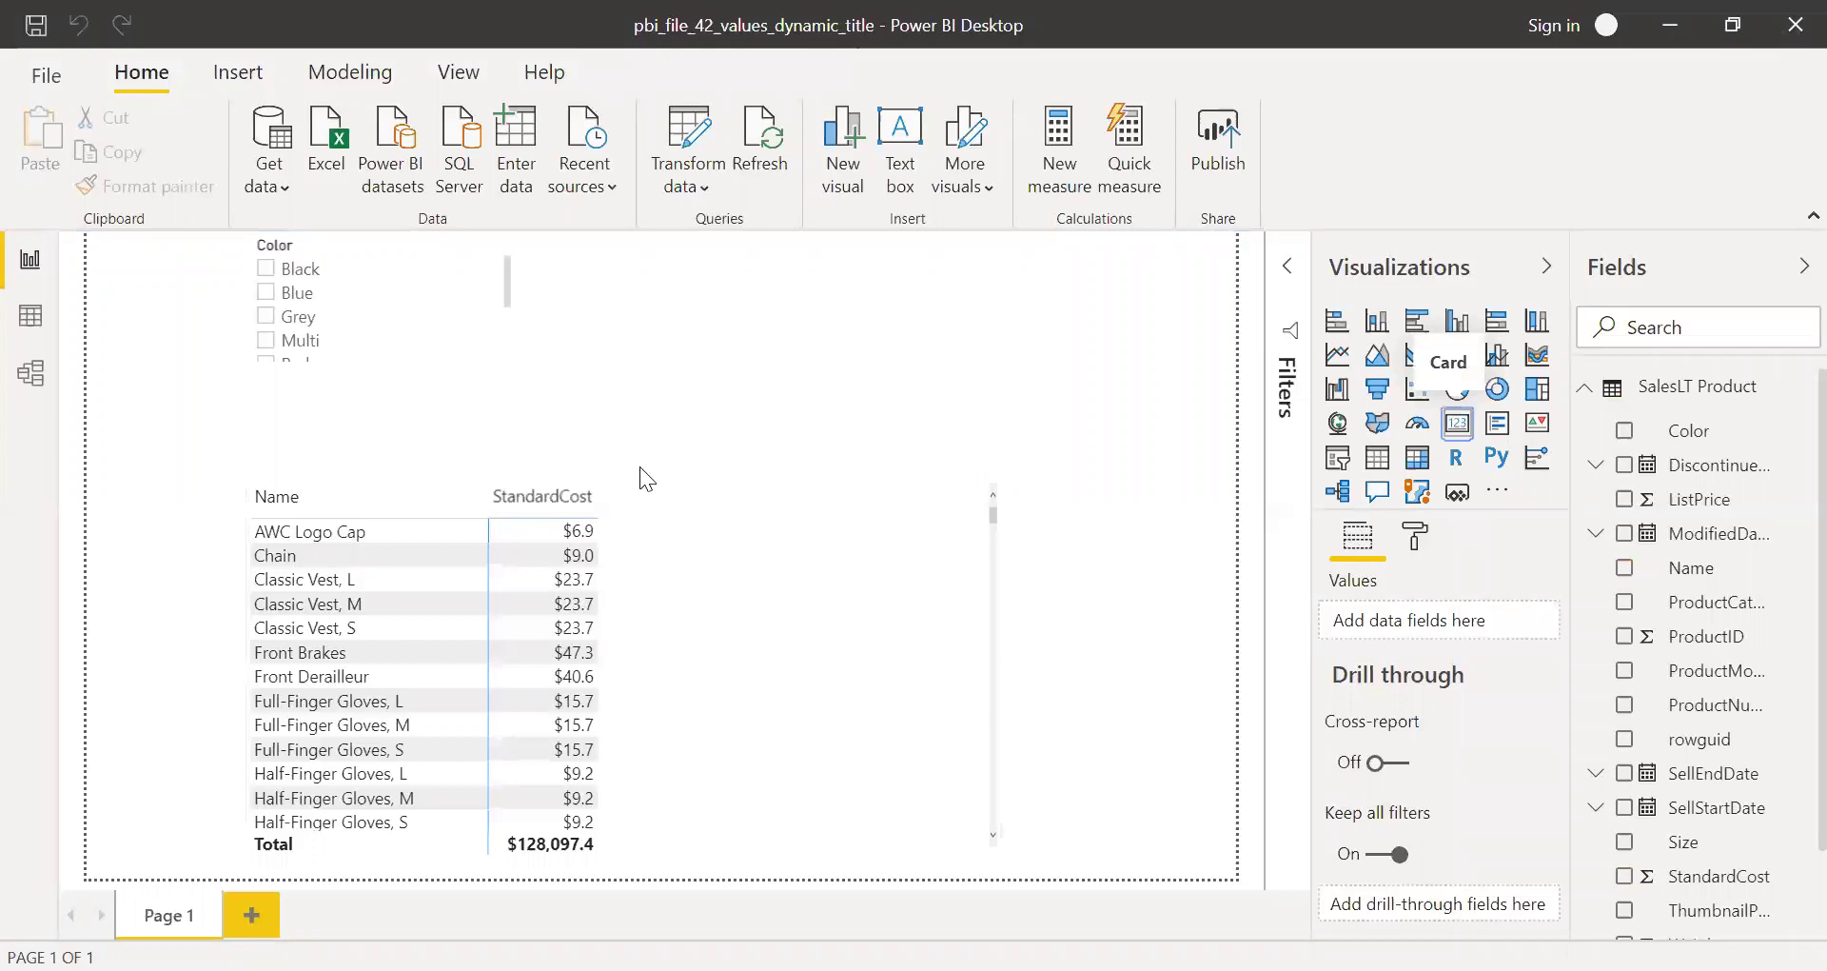
pyautogui.moveTo(341, 337); pyautogui.dragTo(1178, 443)
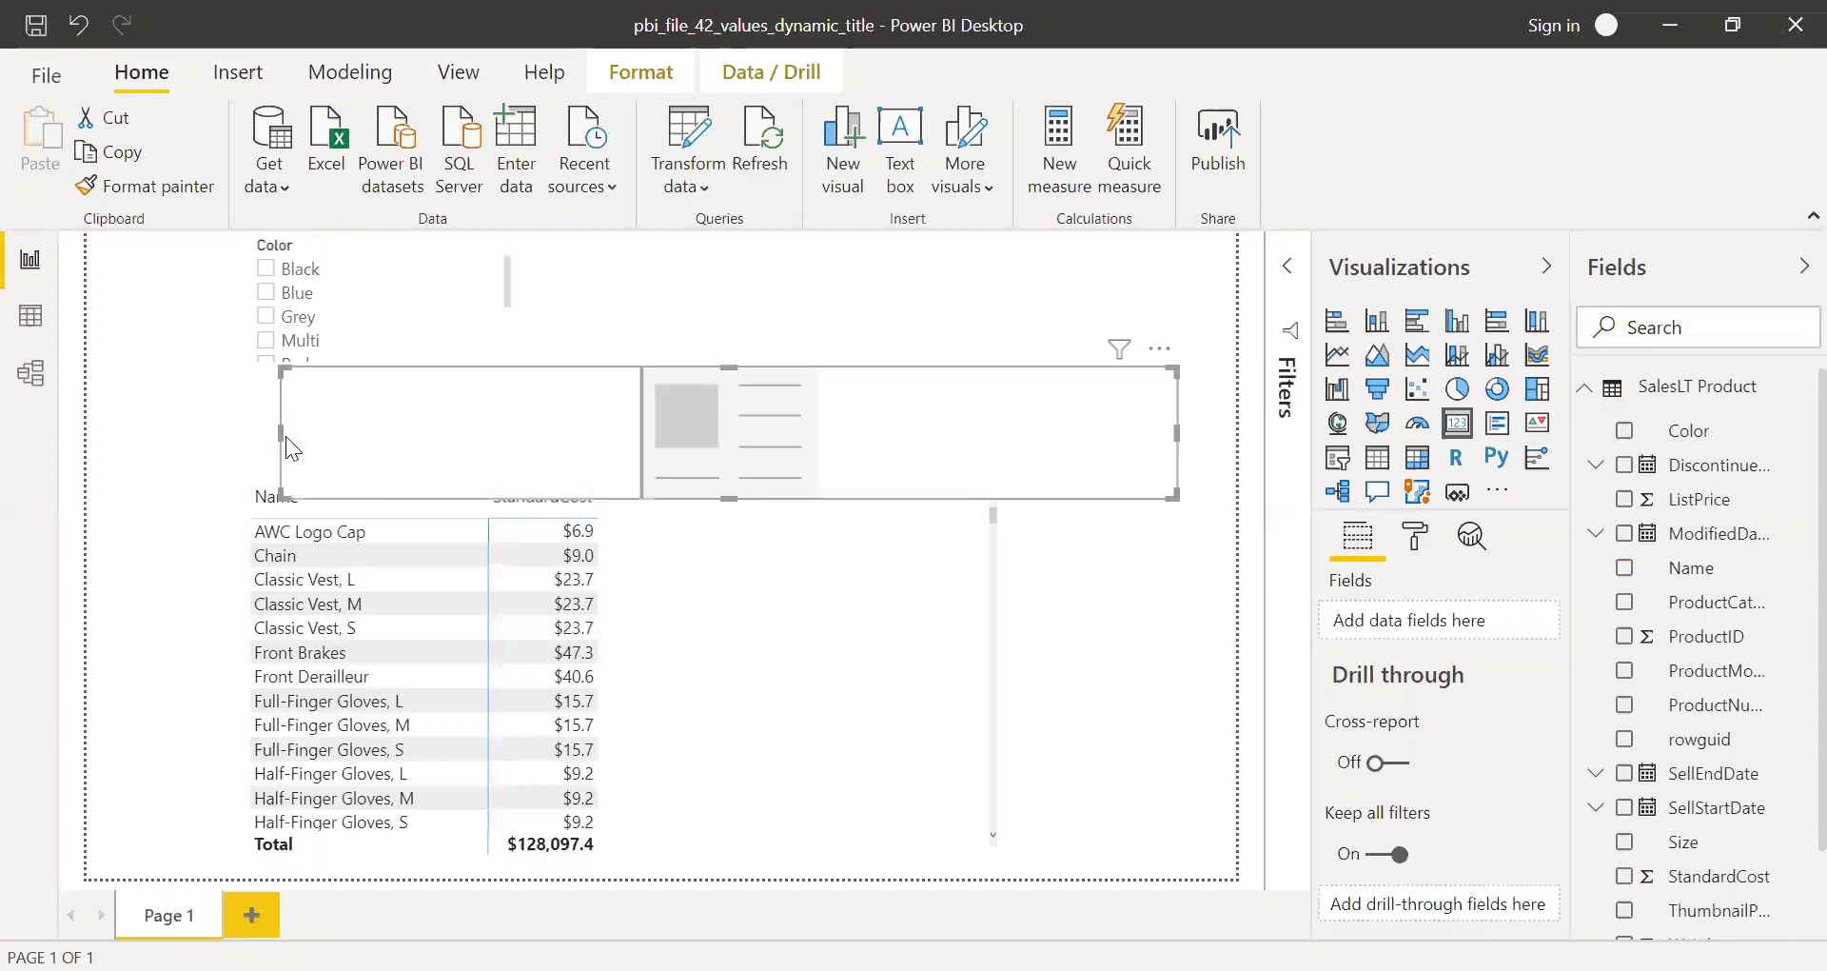
pyautogui.moveTo(279, 434); pyautogui.dragTo(243, 433)
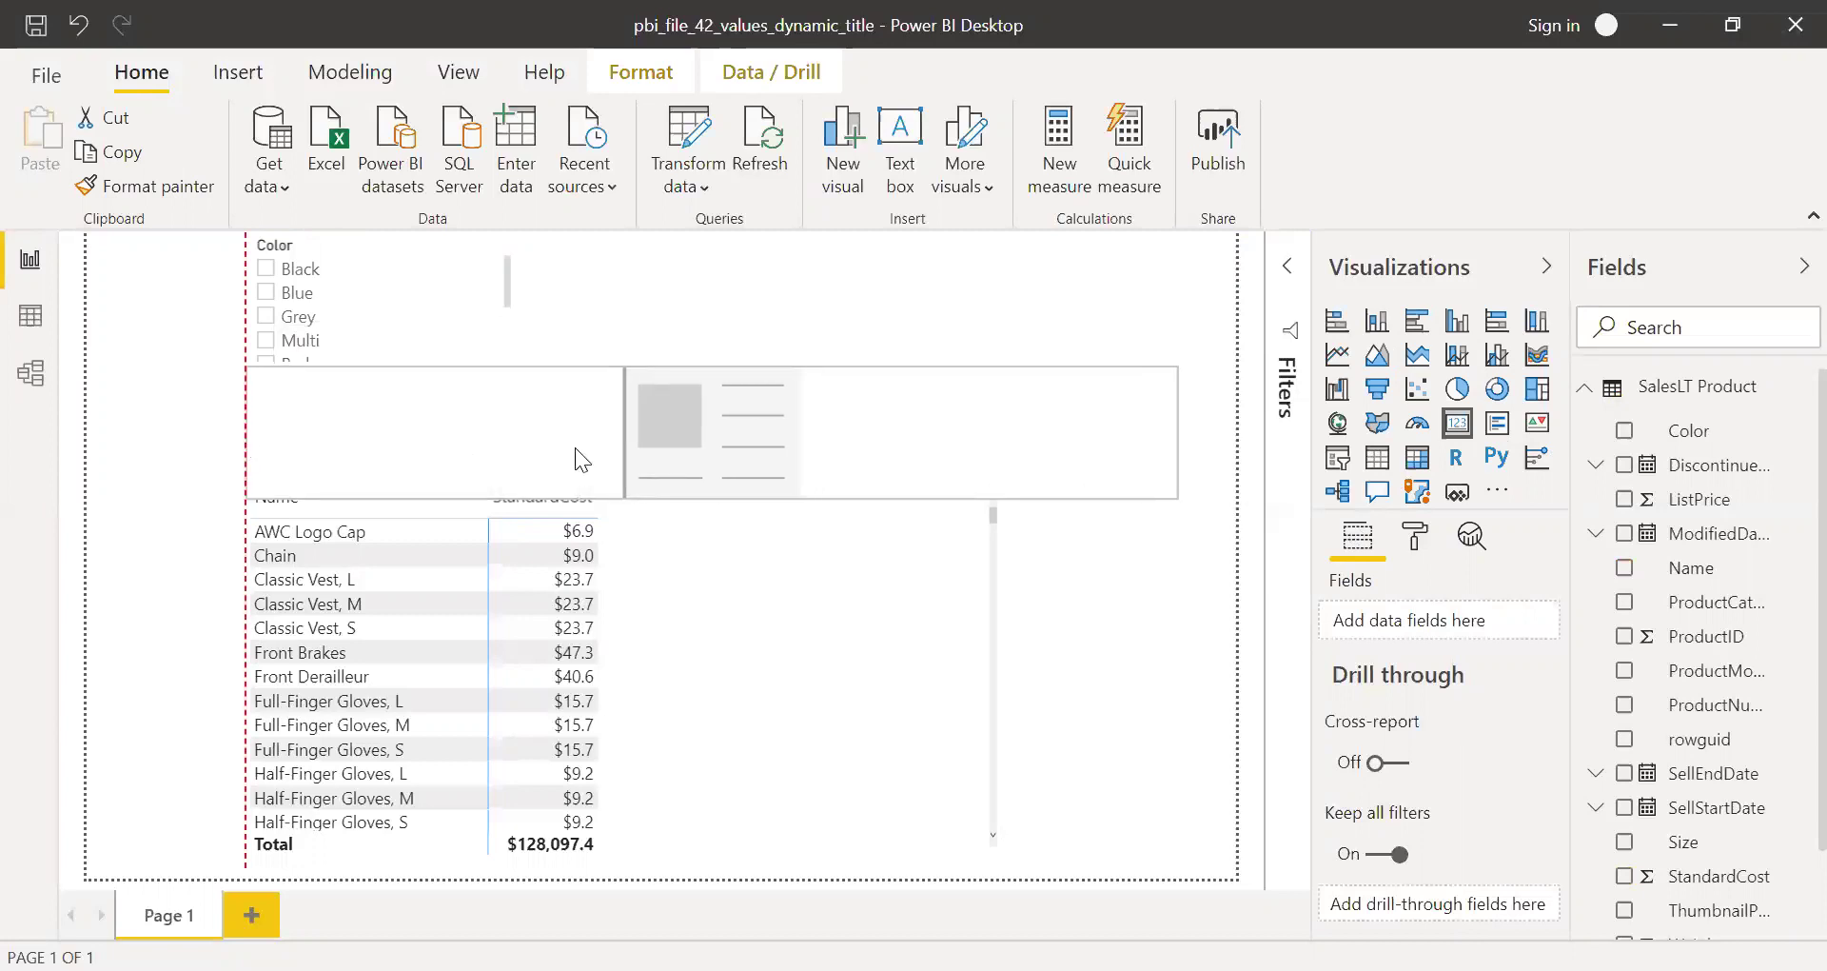
pyautogui.moveTo(712, 499); pyautogui.dragTo(712, 457)
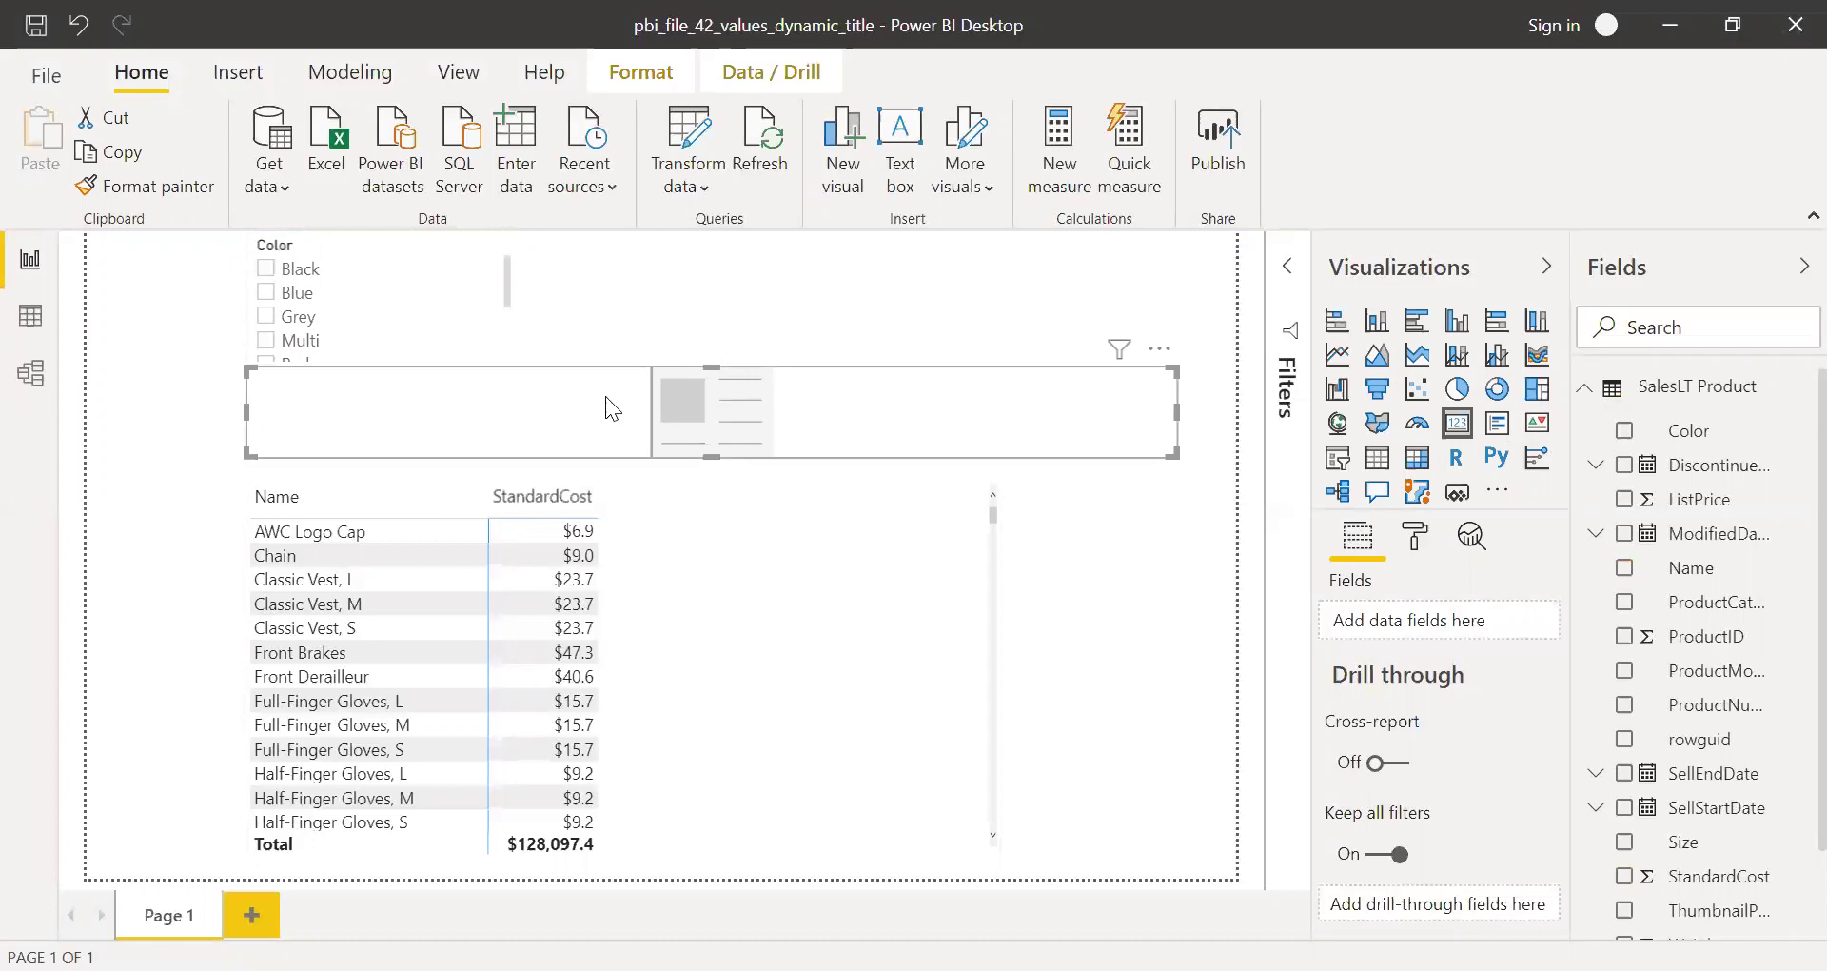
pyautogui.click(1170, 520)
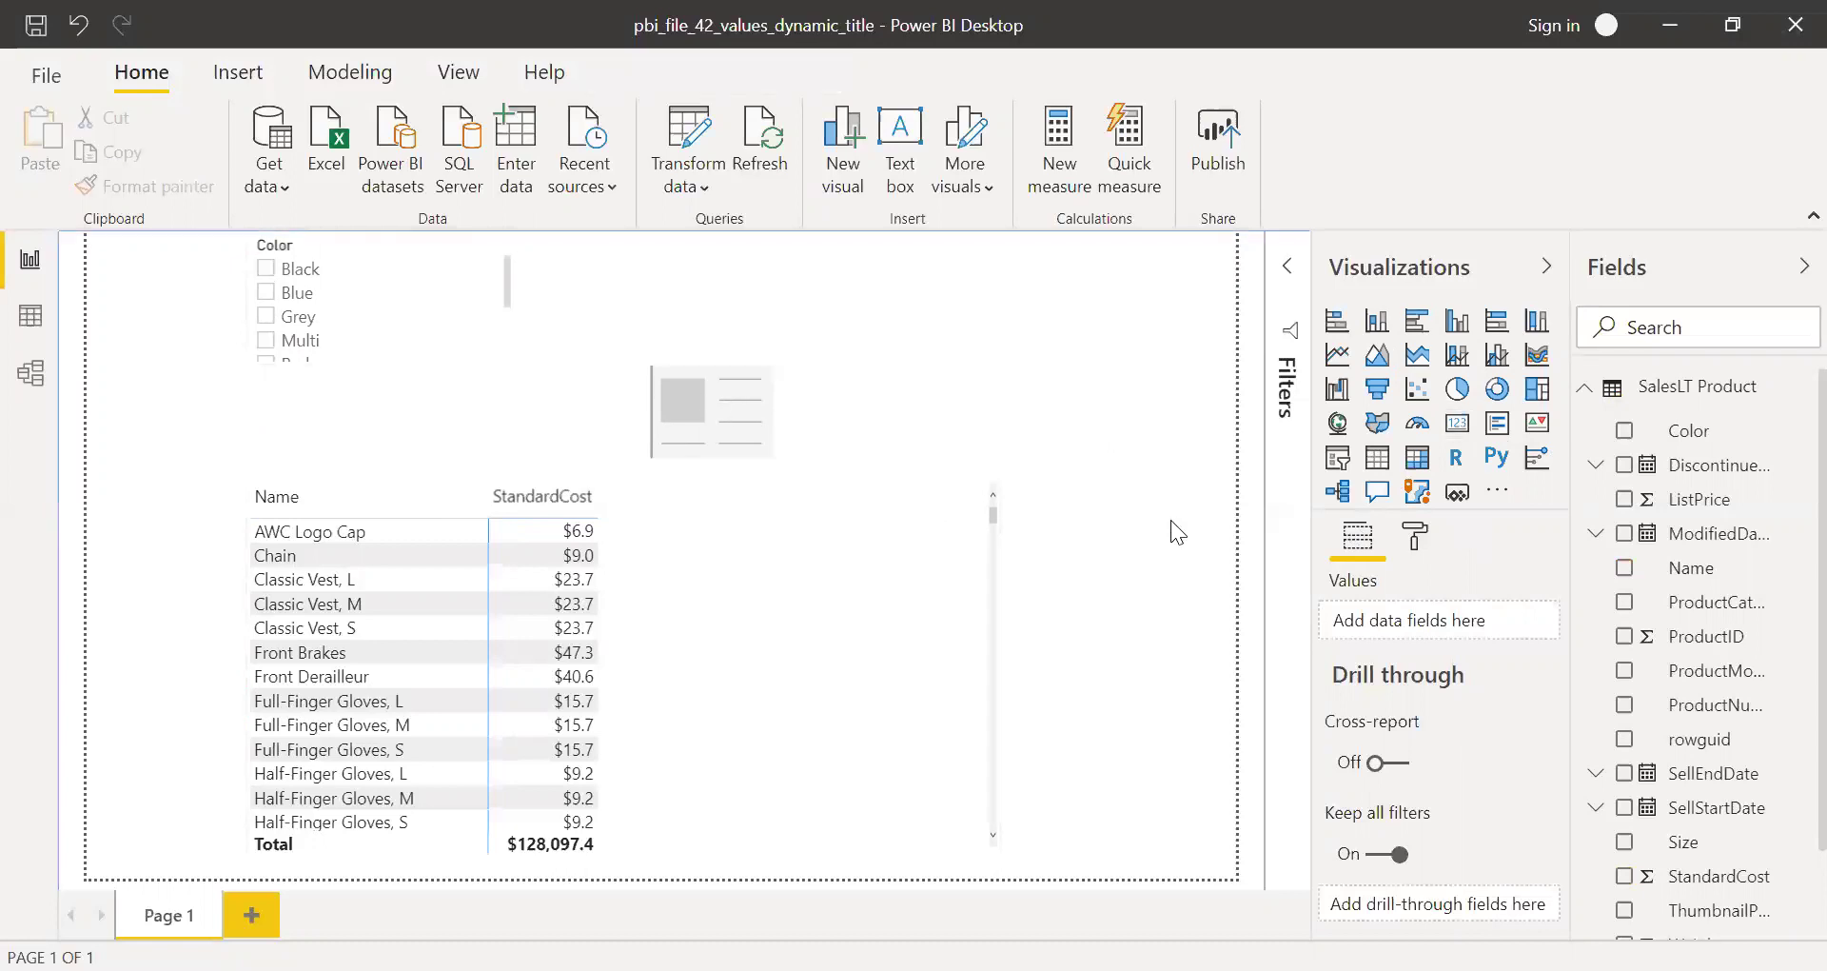
# Create a new measure named Title in the SalesLT Product table and start its formula with the CONCATENATEX function
pyautogui.click(1071, 187)
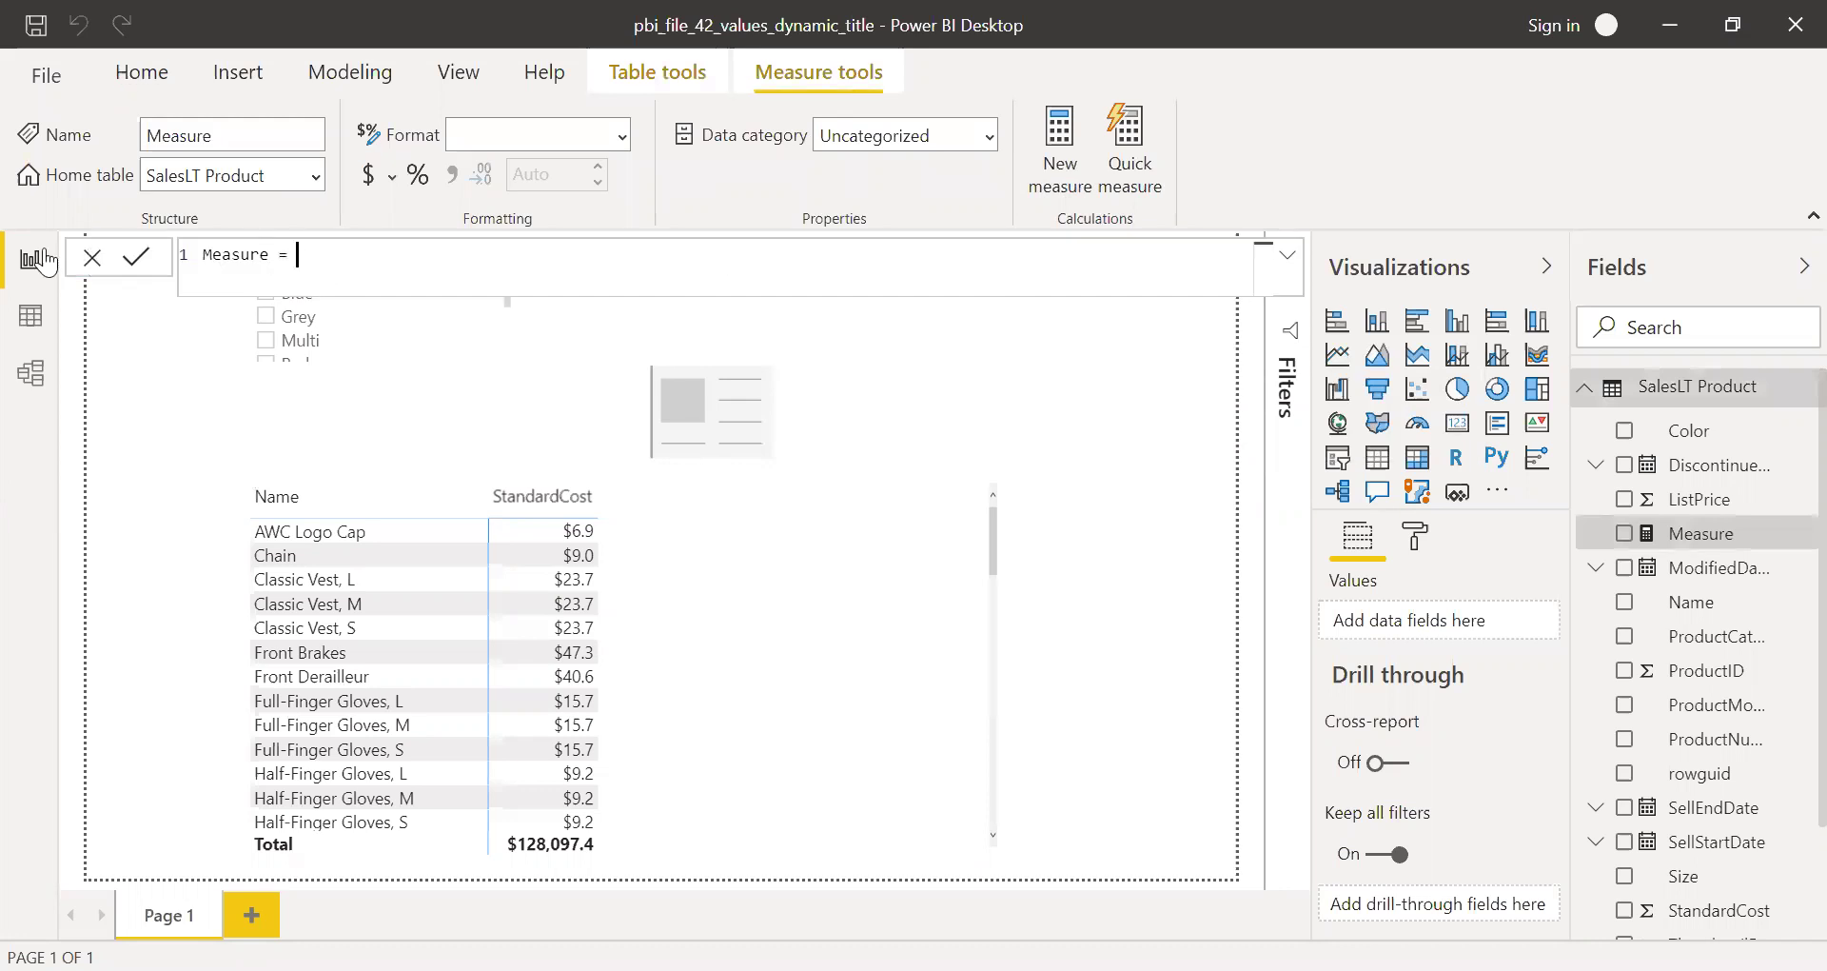
pyautogui.write('tITL')
pyautogui.press('BackSpace')
pyautogui.press('BackSpace')
pyautogui.press('BackSpace')
pyautogui.press('BackSpace')
pyautogui.write('Title = con')
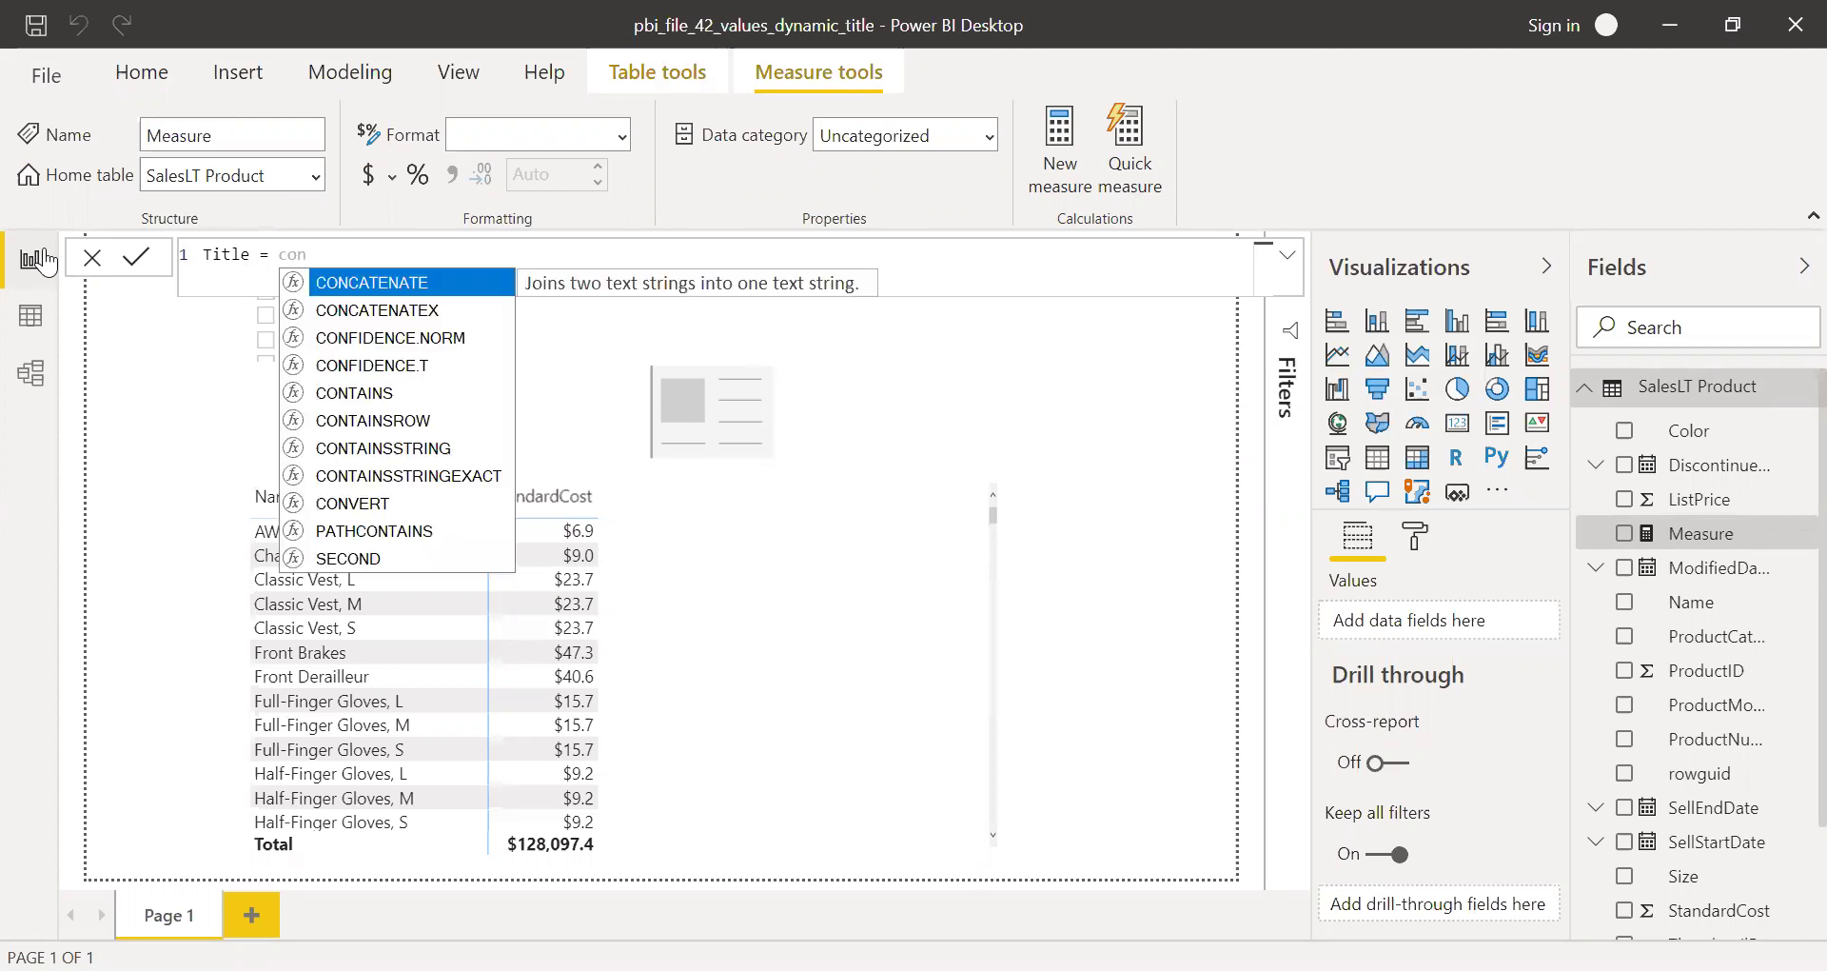
pyautogui.press('Down')
pyautogui.press('Tab')
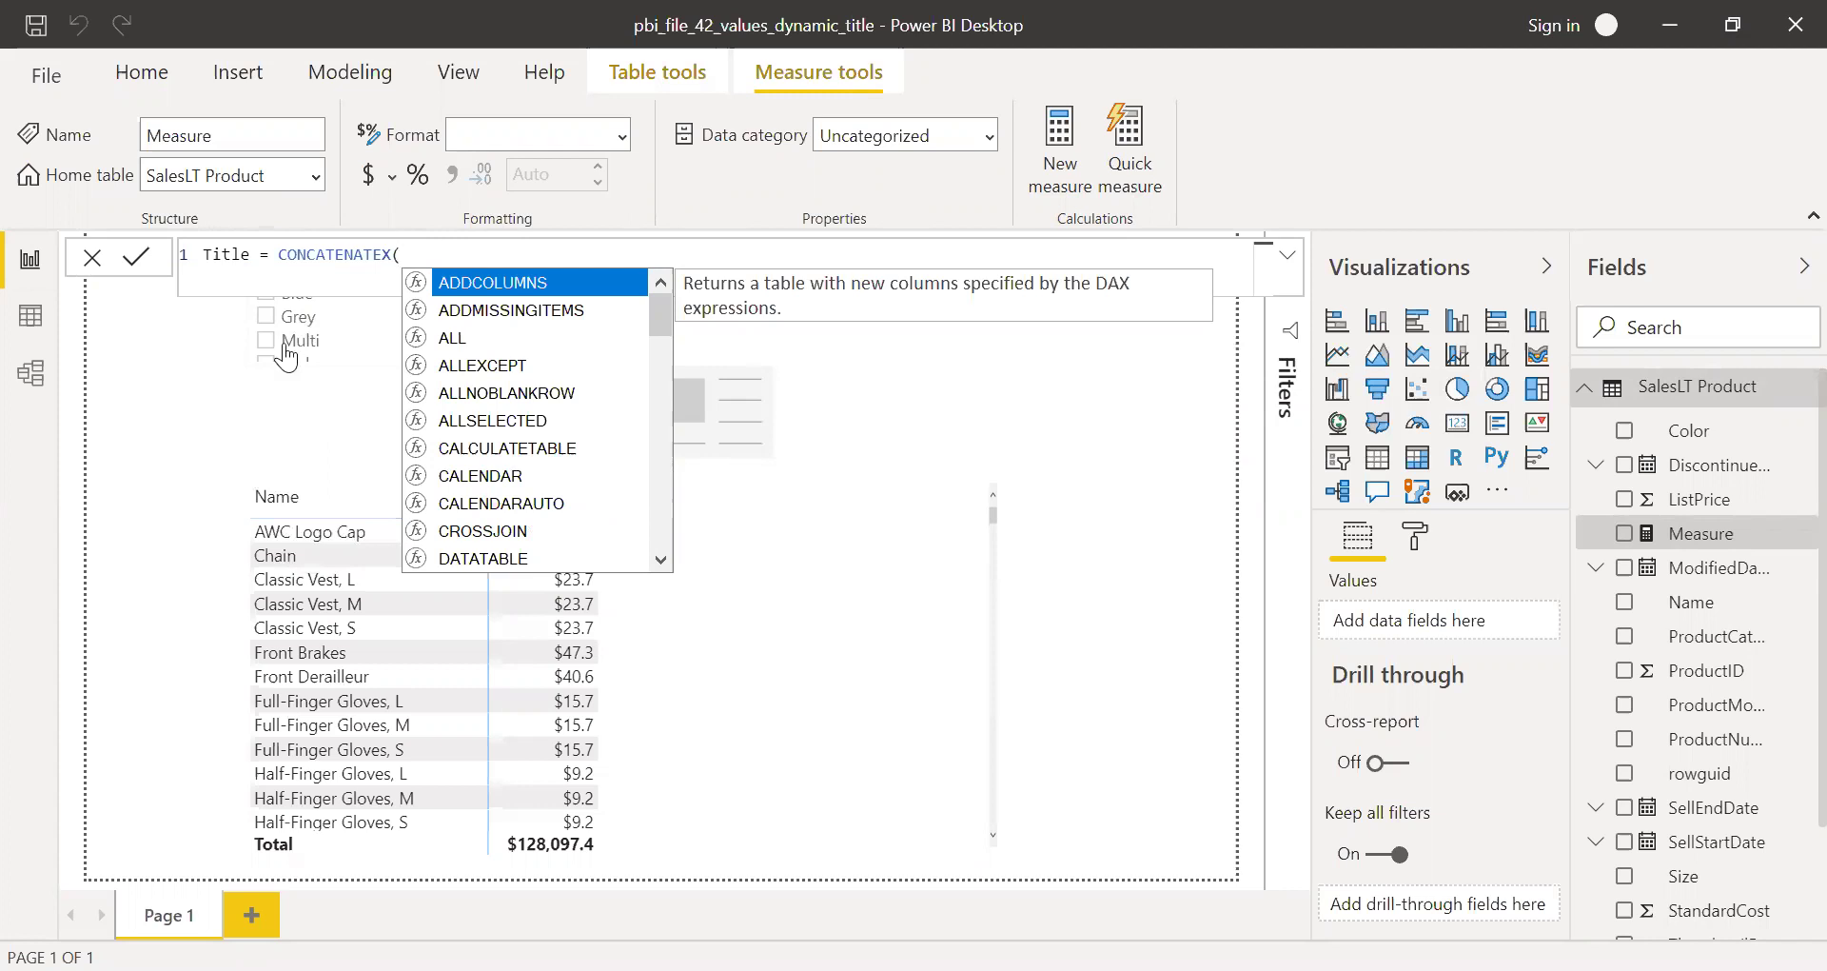
pyautogui.write('col')
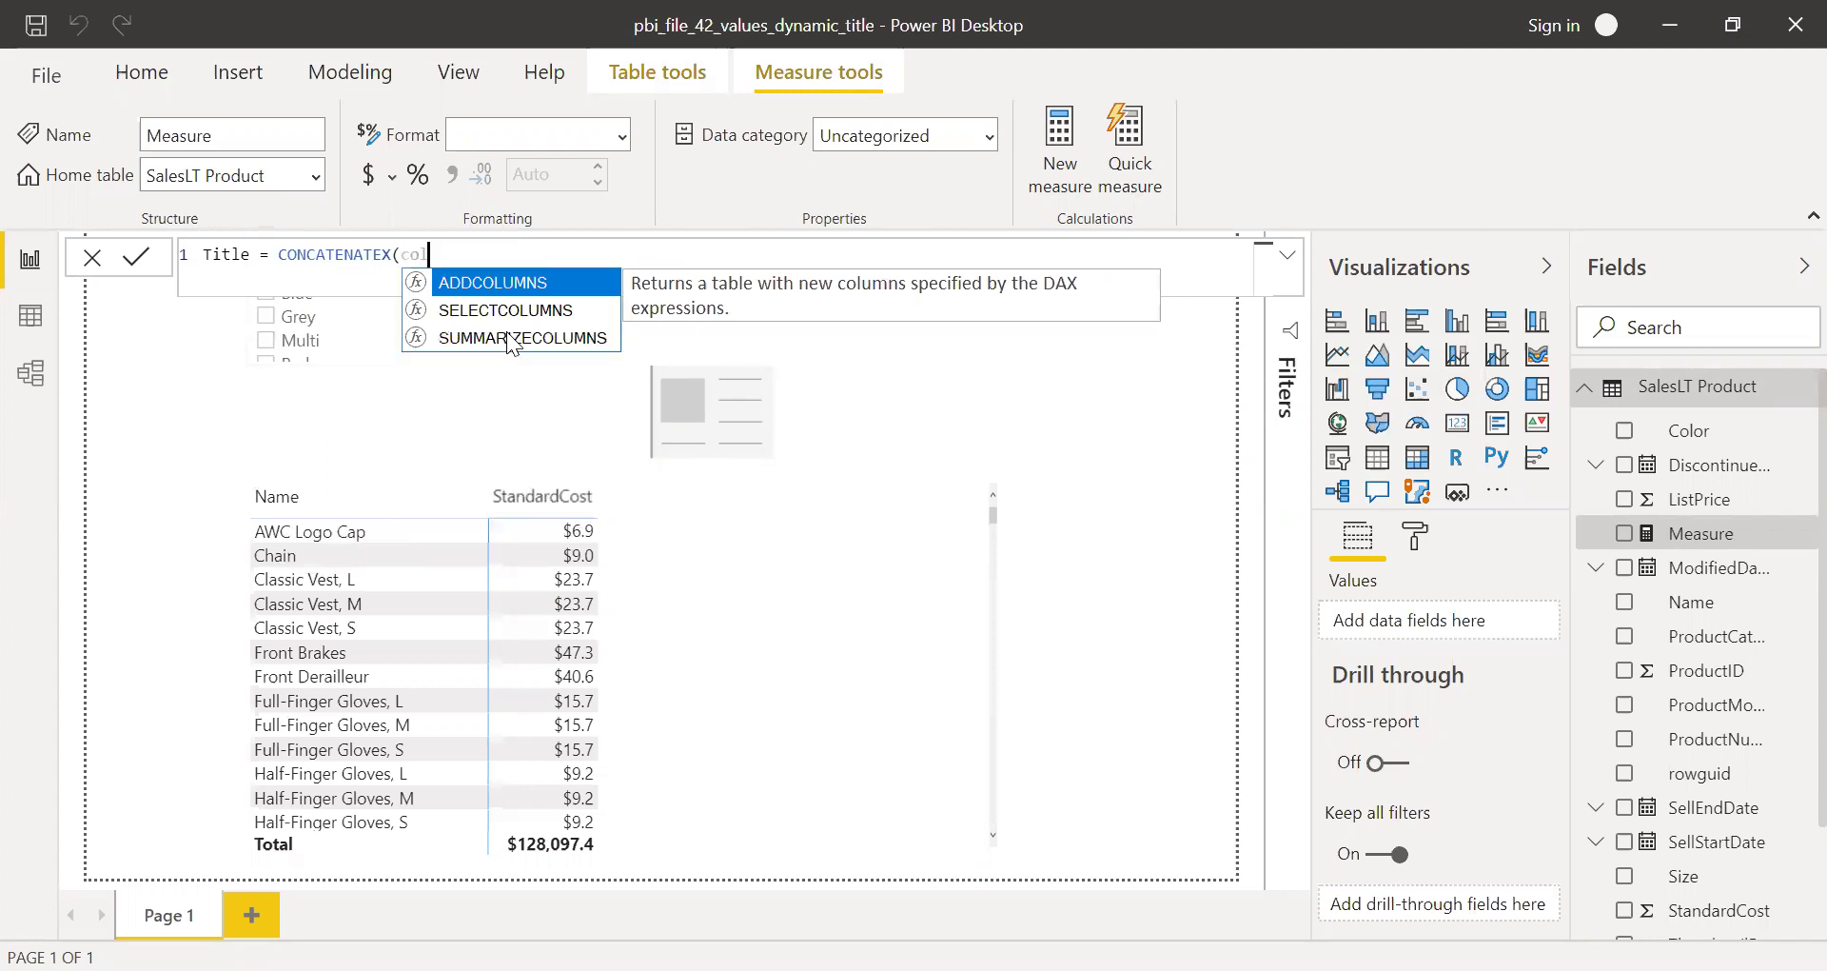
pyautogui.press('BackSpace')
pyautogui.press('BackSpace')
pyautogui.press('BackSpace')
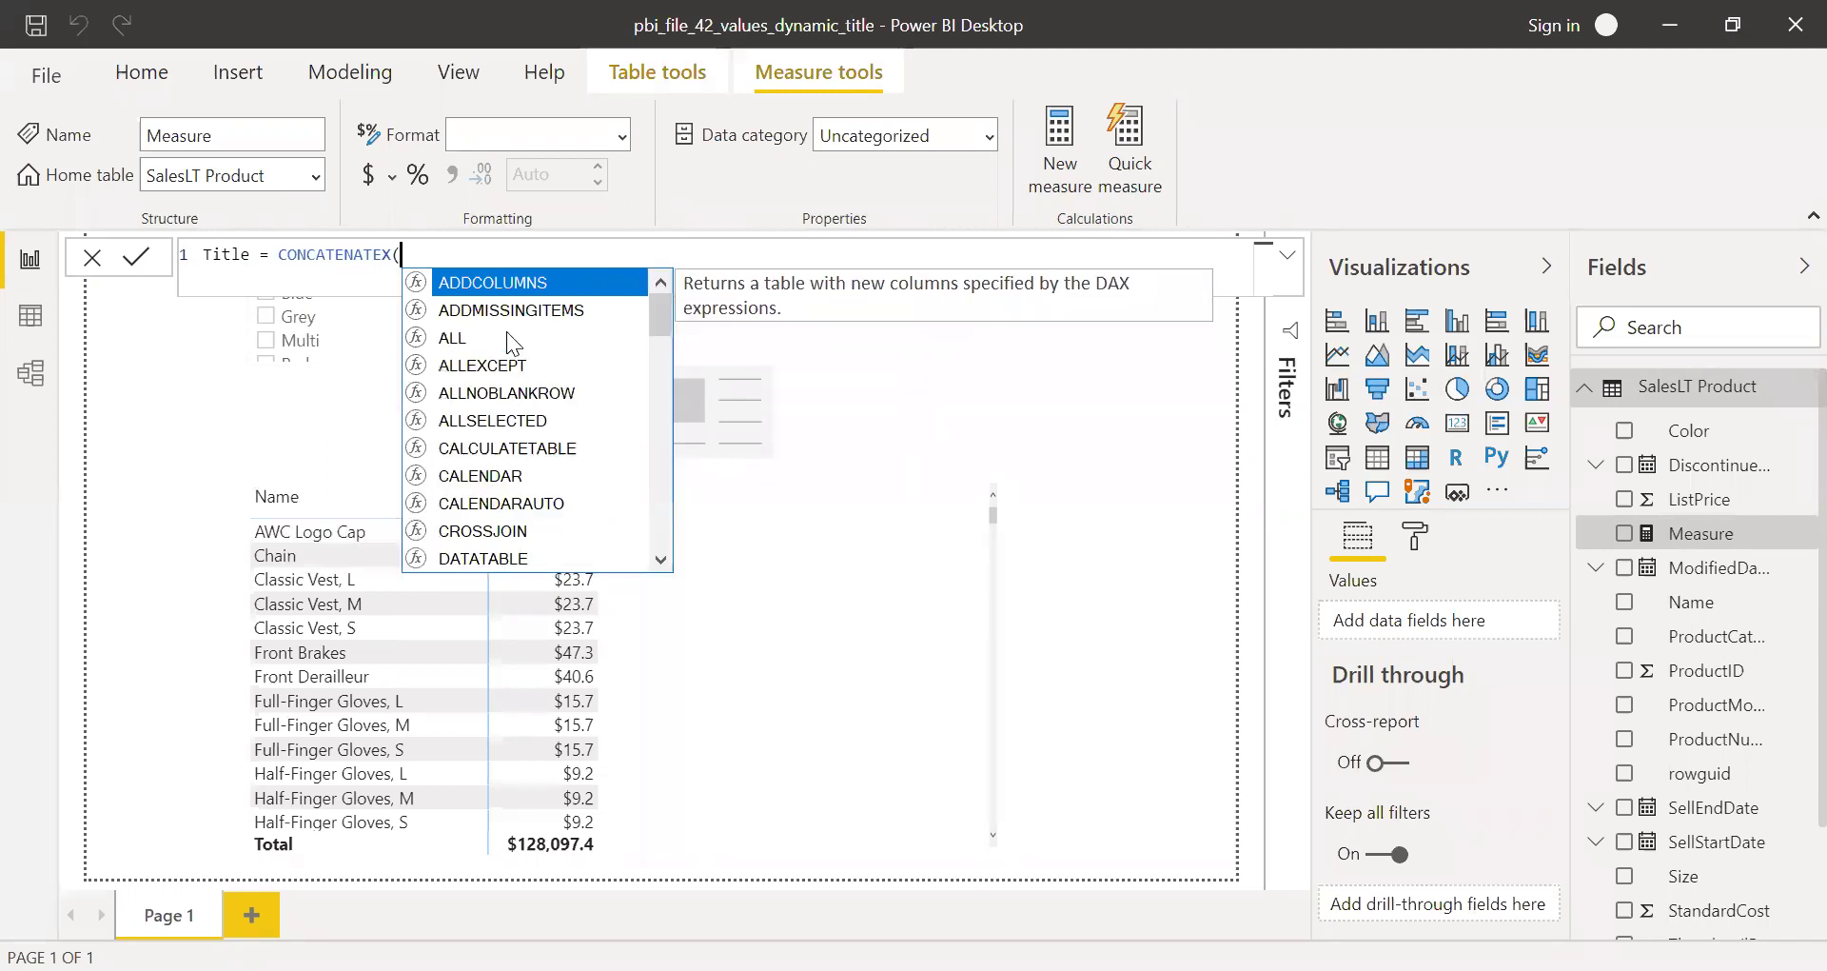
pyautogui.press('BackSpace')
pyautogui.write('(')
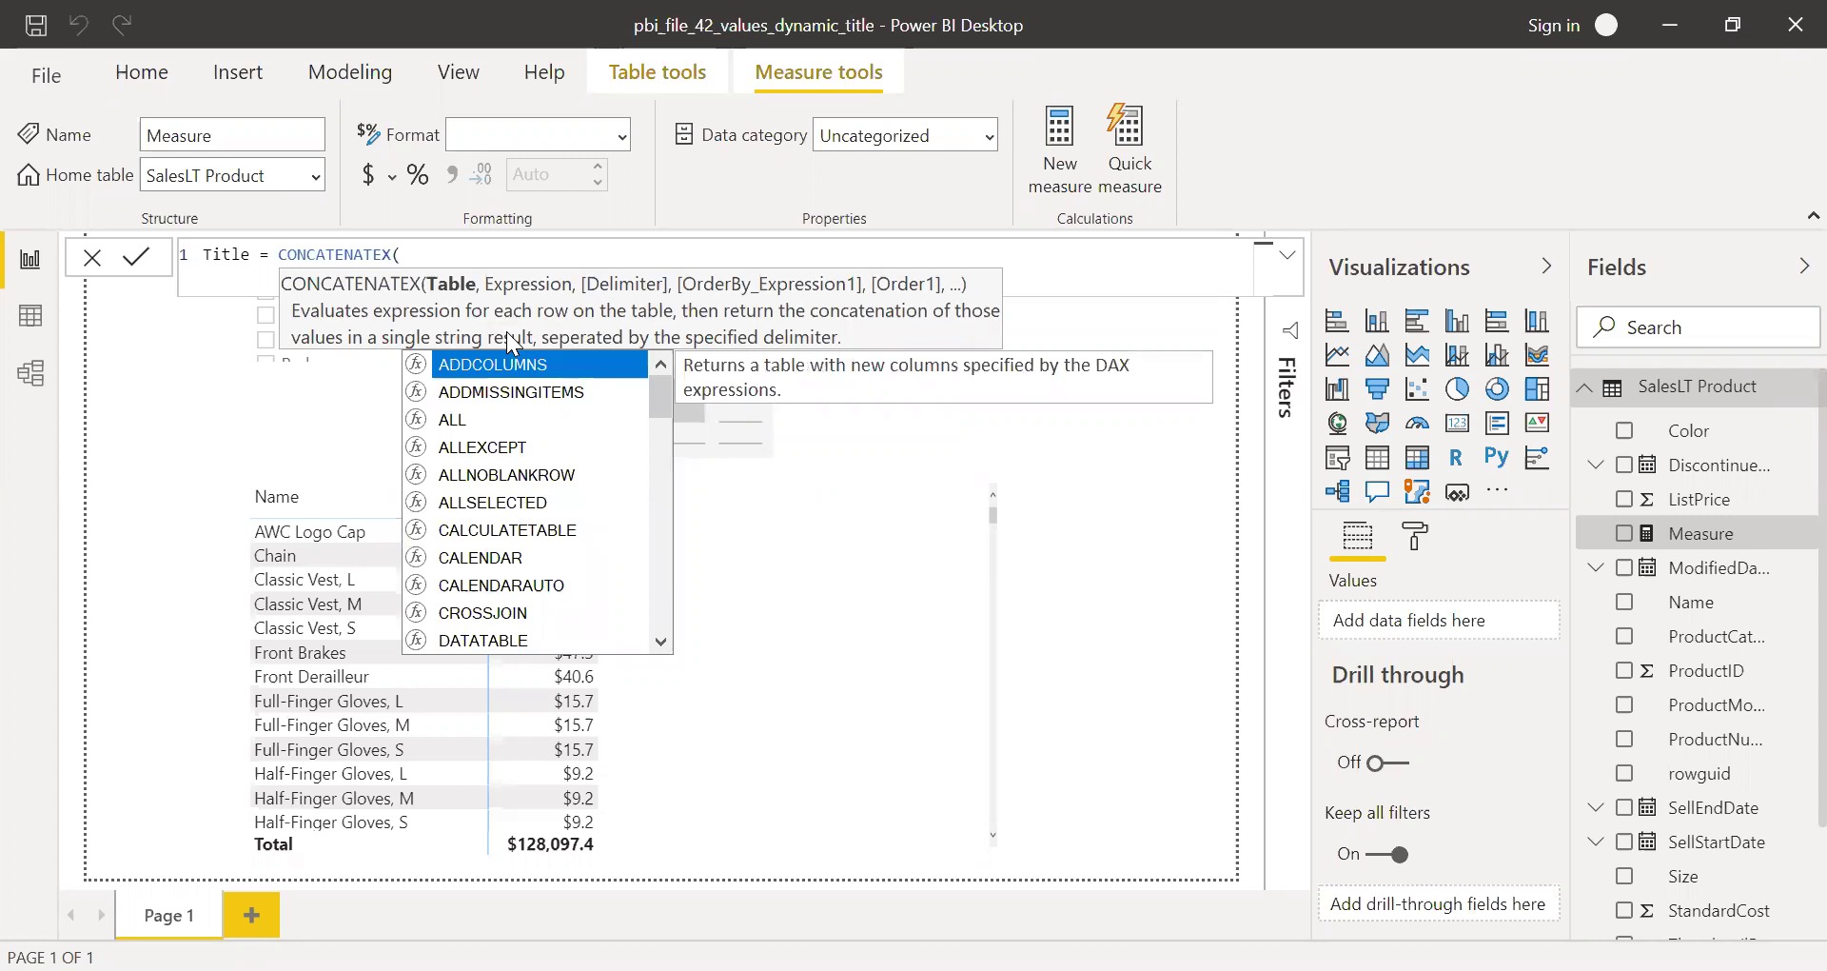
# Complete the Title formula with 'SalesLT Product' as table, 'SalesLT Product'[Color] as expression and "," as delimiter, and commit it
pyautogui.write('pr')
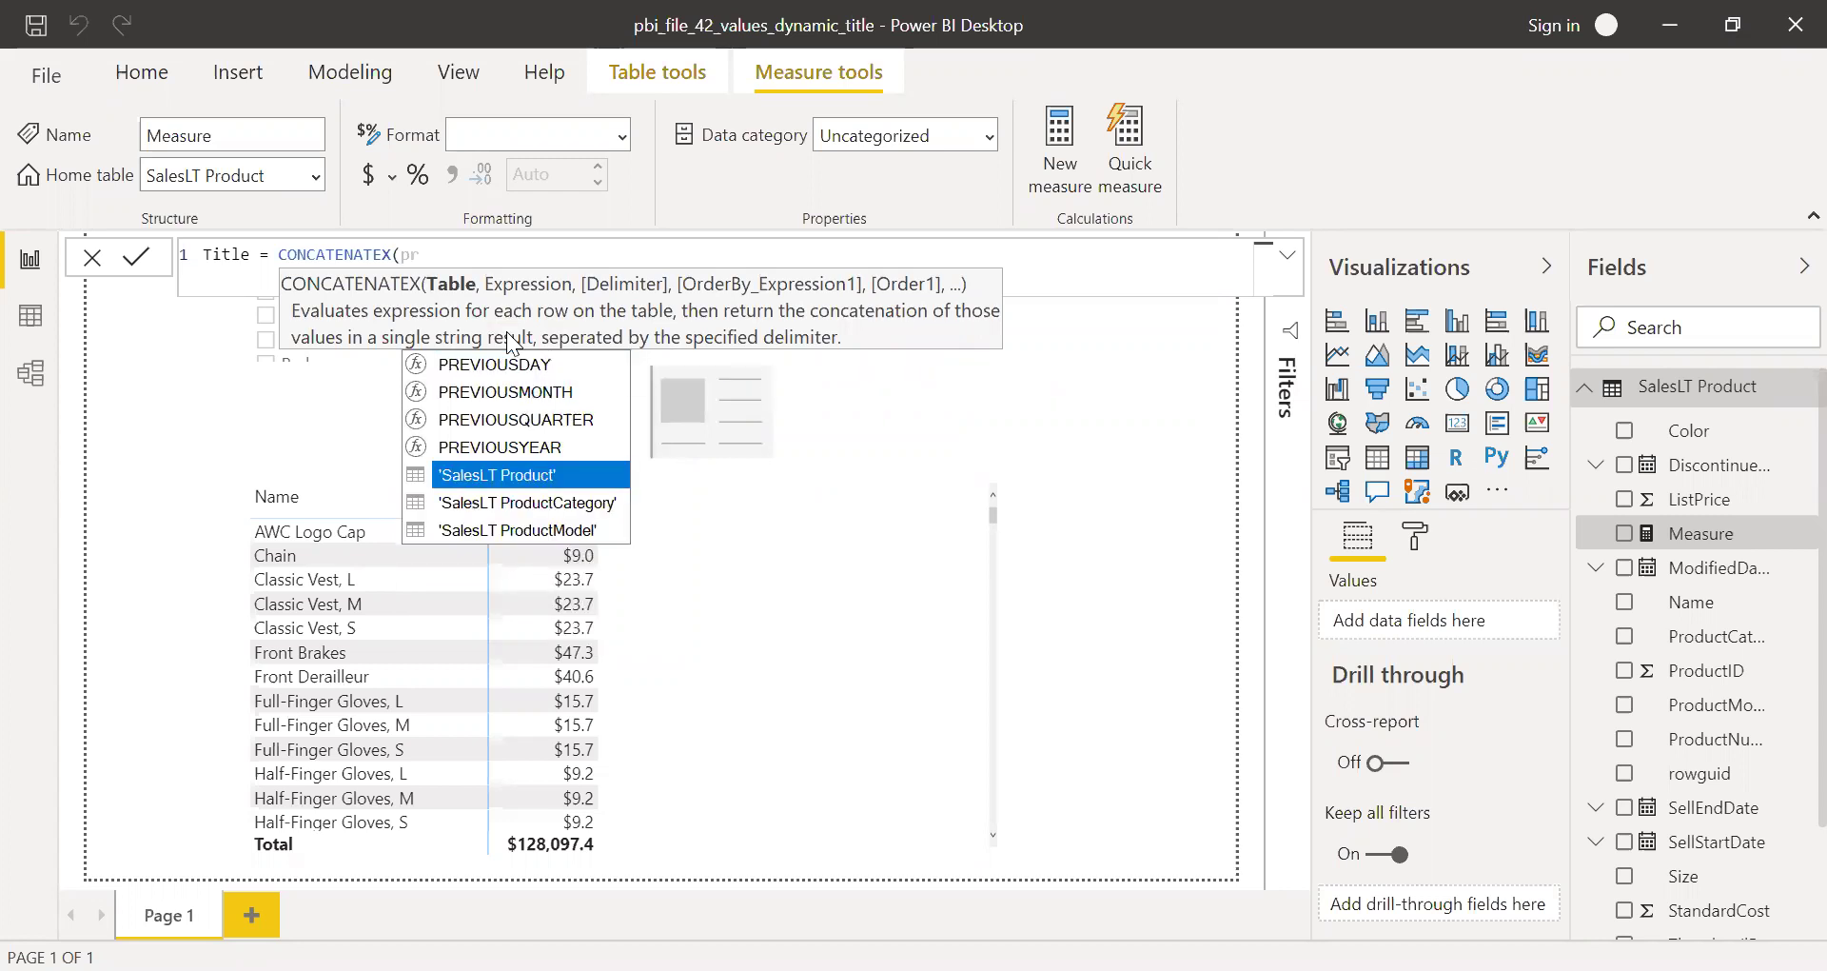
pyautogui.press('Tab')
pyautogui.write(',')
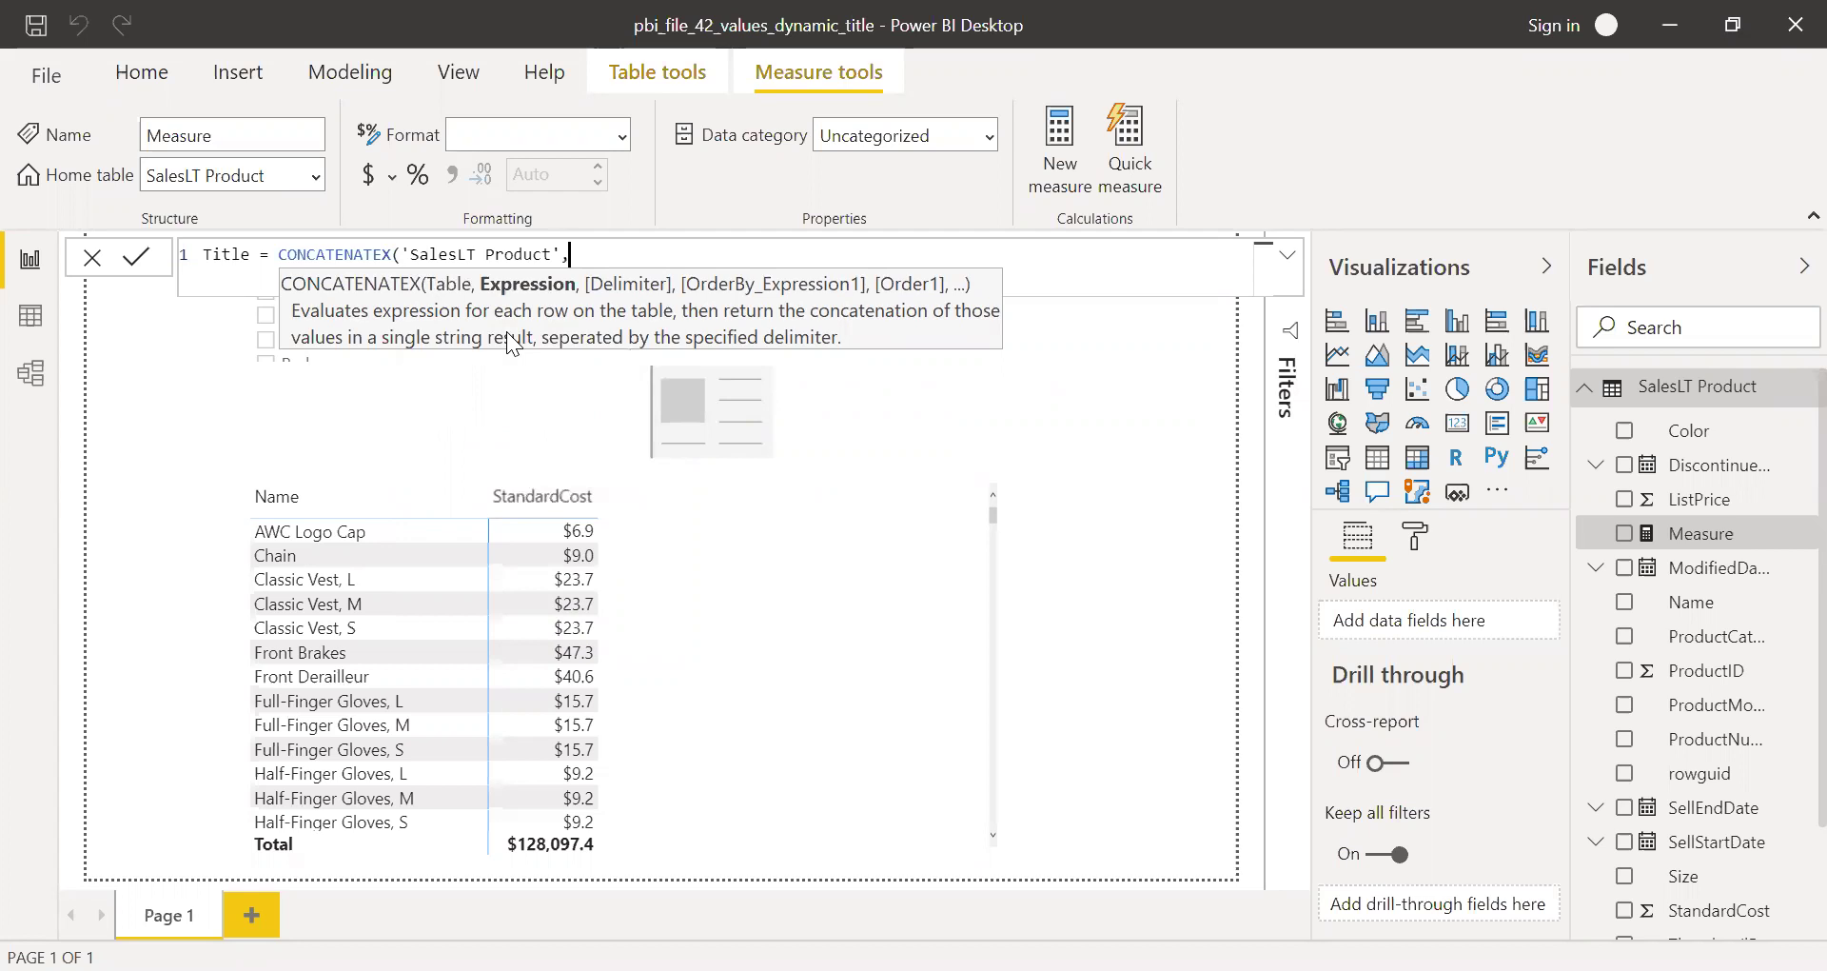
pyautogui.write('col')
pyautogui.press('Tab')
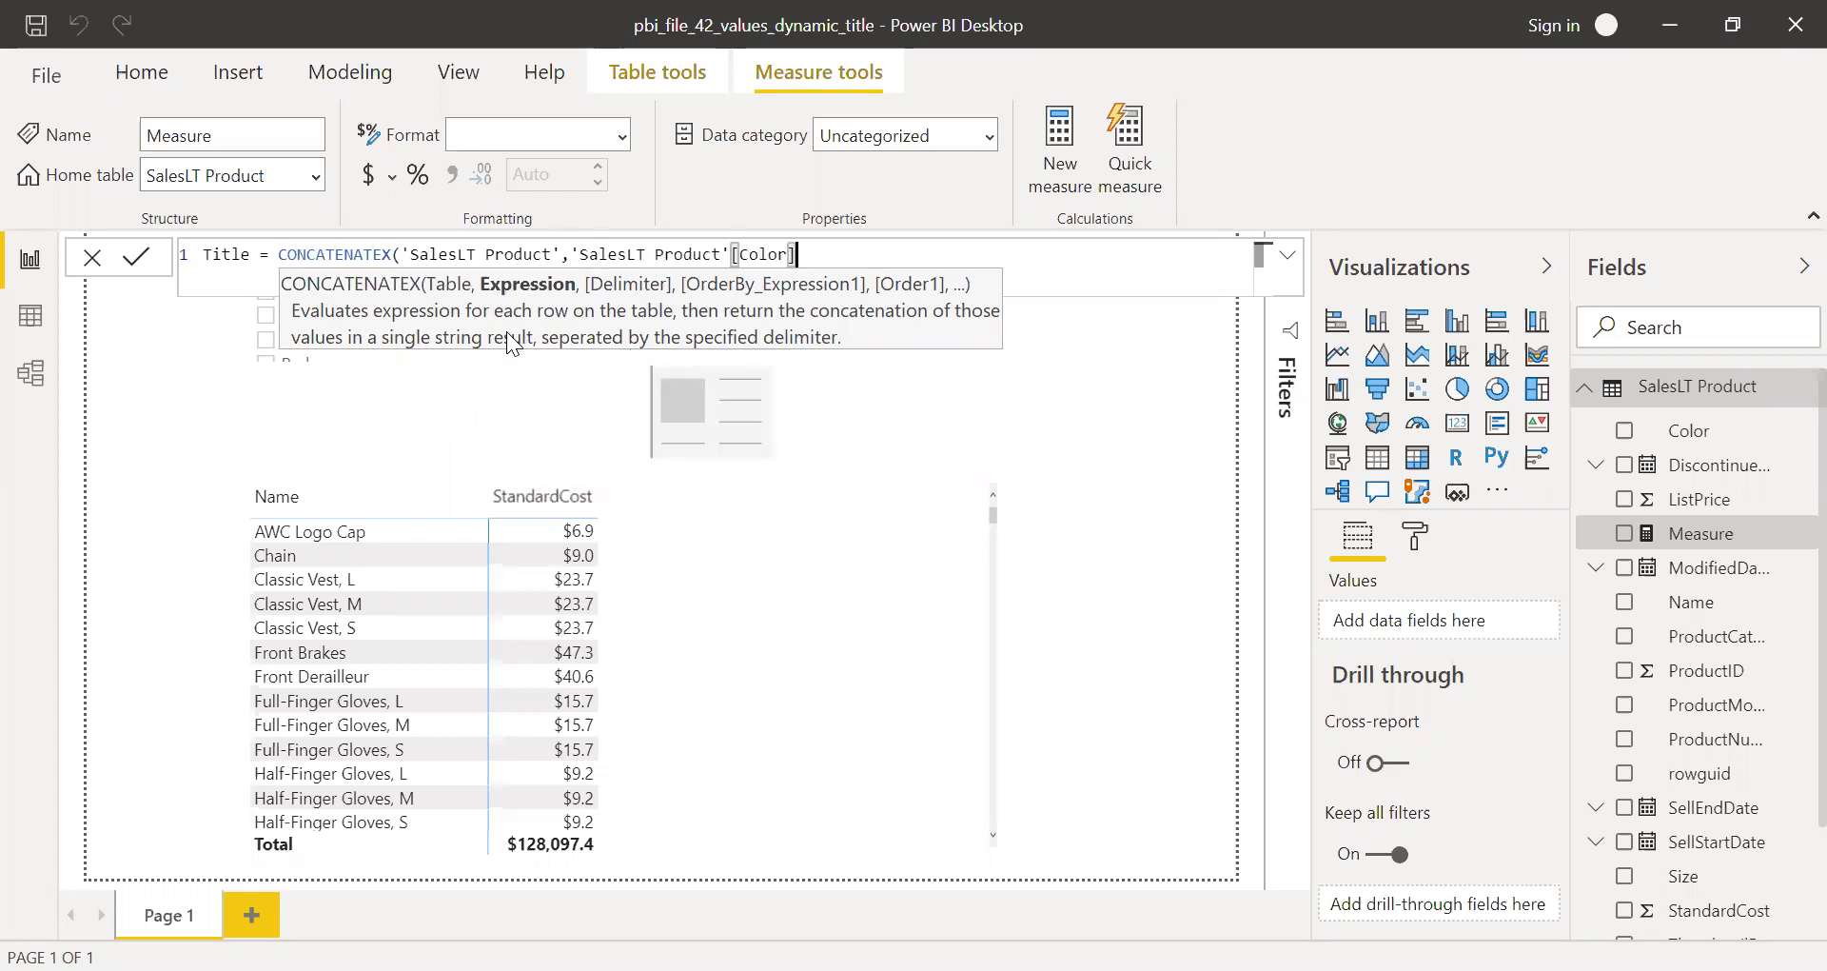
pyautogui.write(',"')
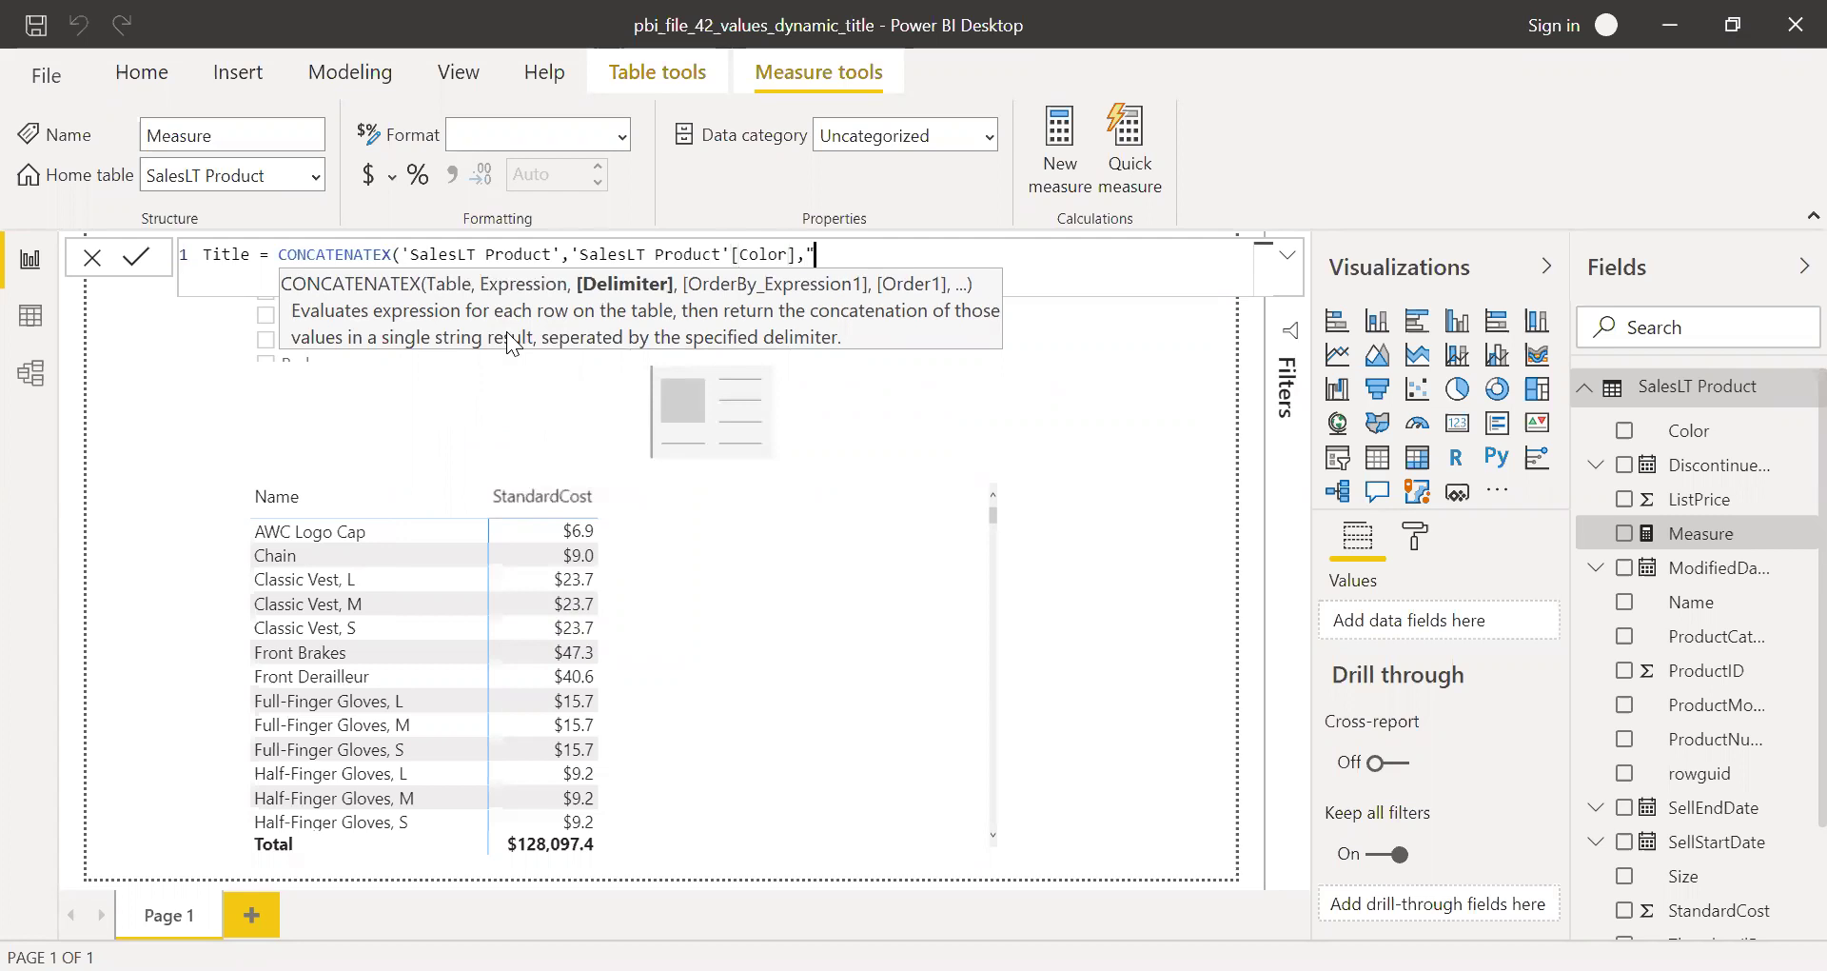
pyautogui.write('<')
pyautogui.press('BackSpace')
pyautogui.write(',")')
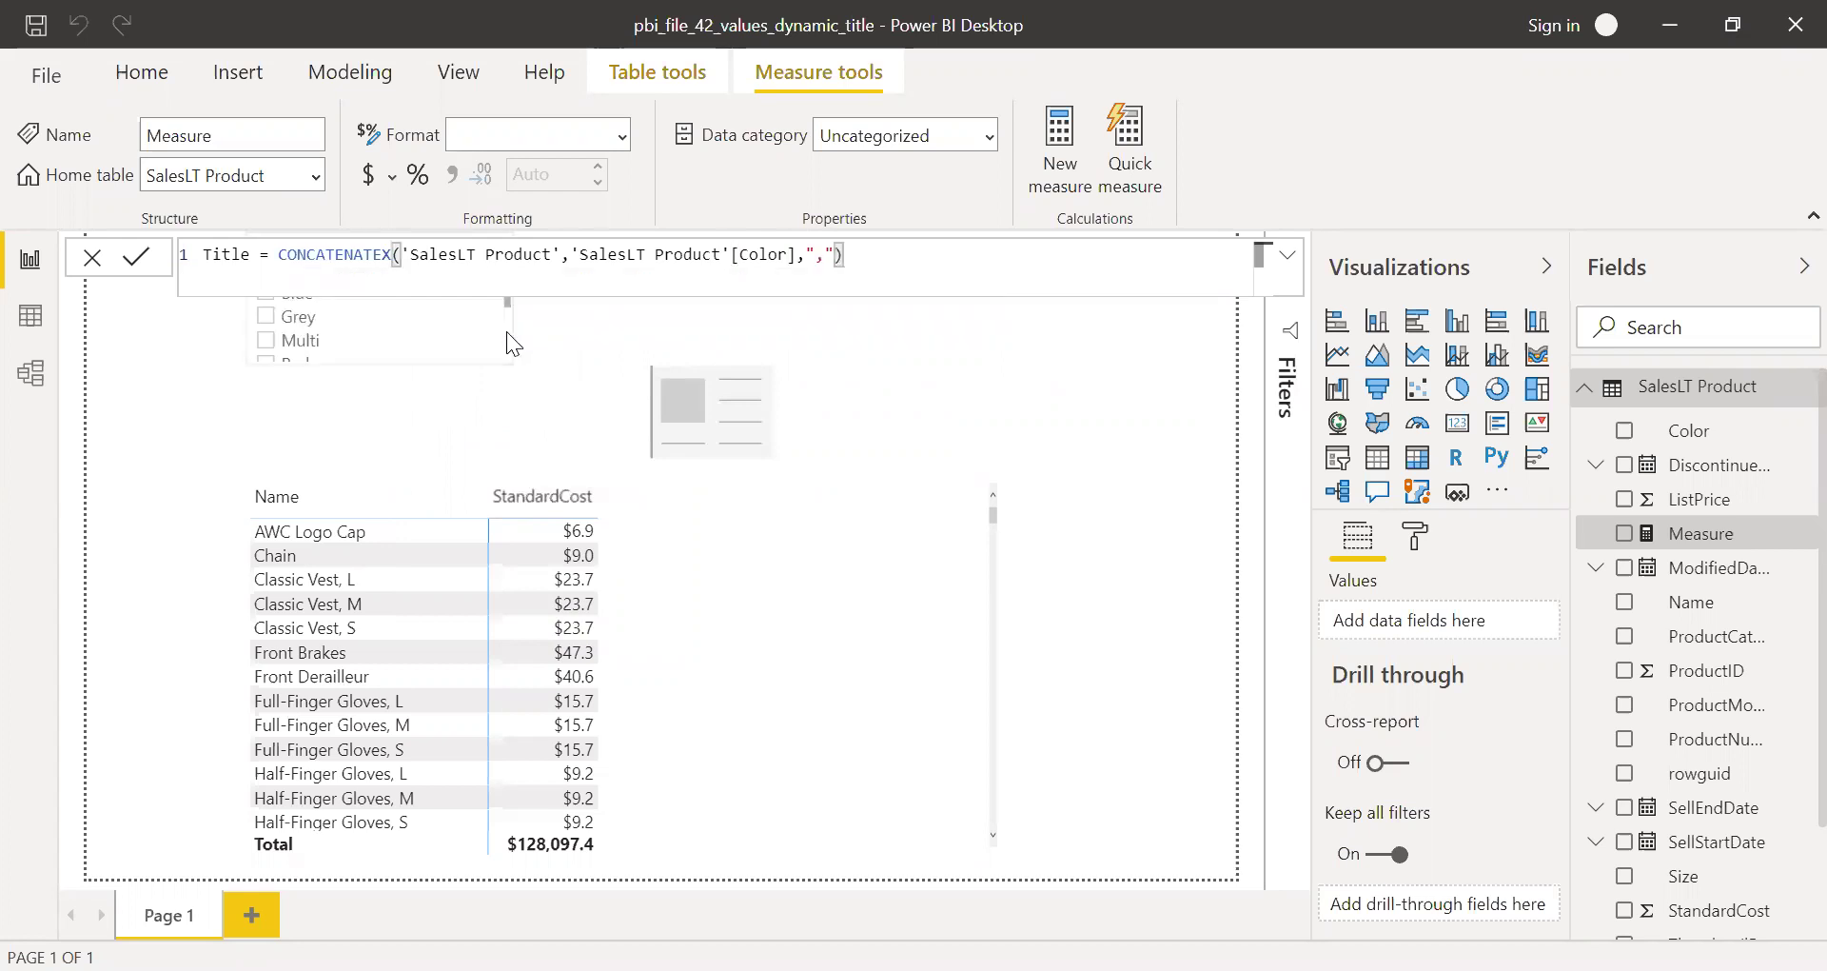
pyautogui.press('Return')
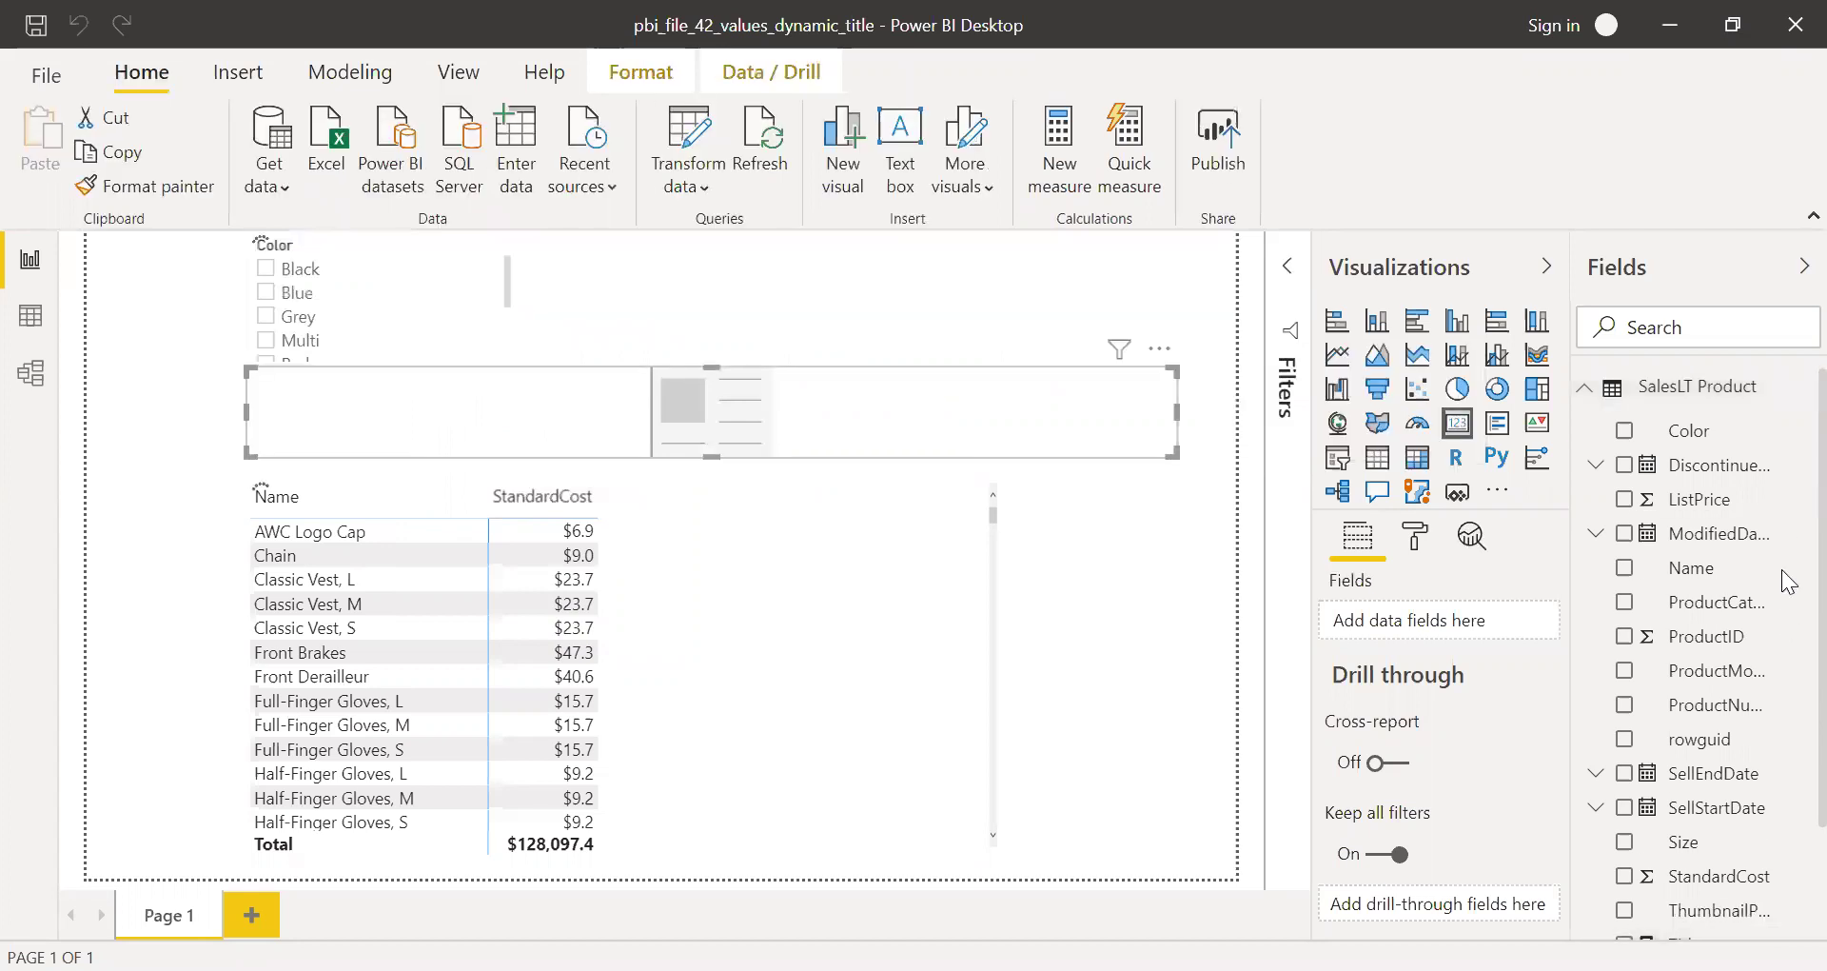
# Add the Title measure to the empty card visual
pyautogui.scroll(-1, 1782, 569)
pyautogui.moveTo(1107, 496); pyautogui.dragTo(762, 414)
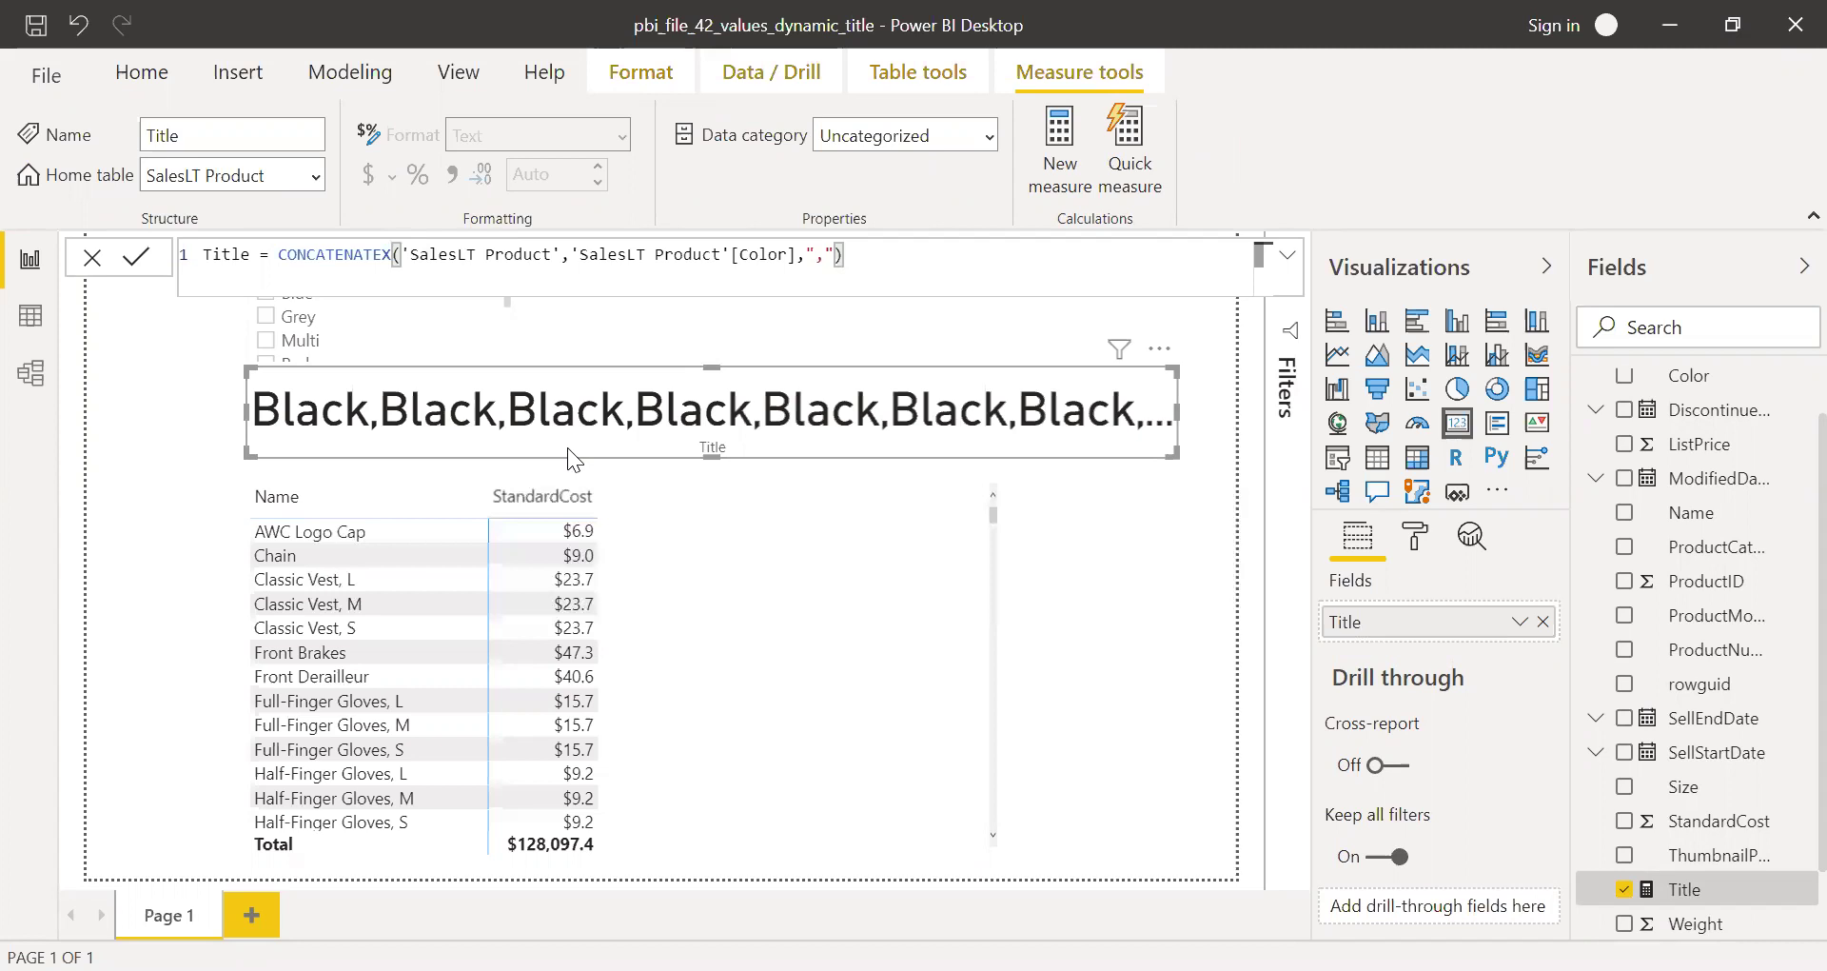
# Replace the table argument of the Title formula with VALUES('SalesLT Product'[Color]) and commit the measure
pyautogui.write('VALUES(')
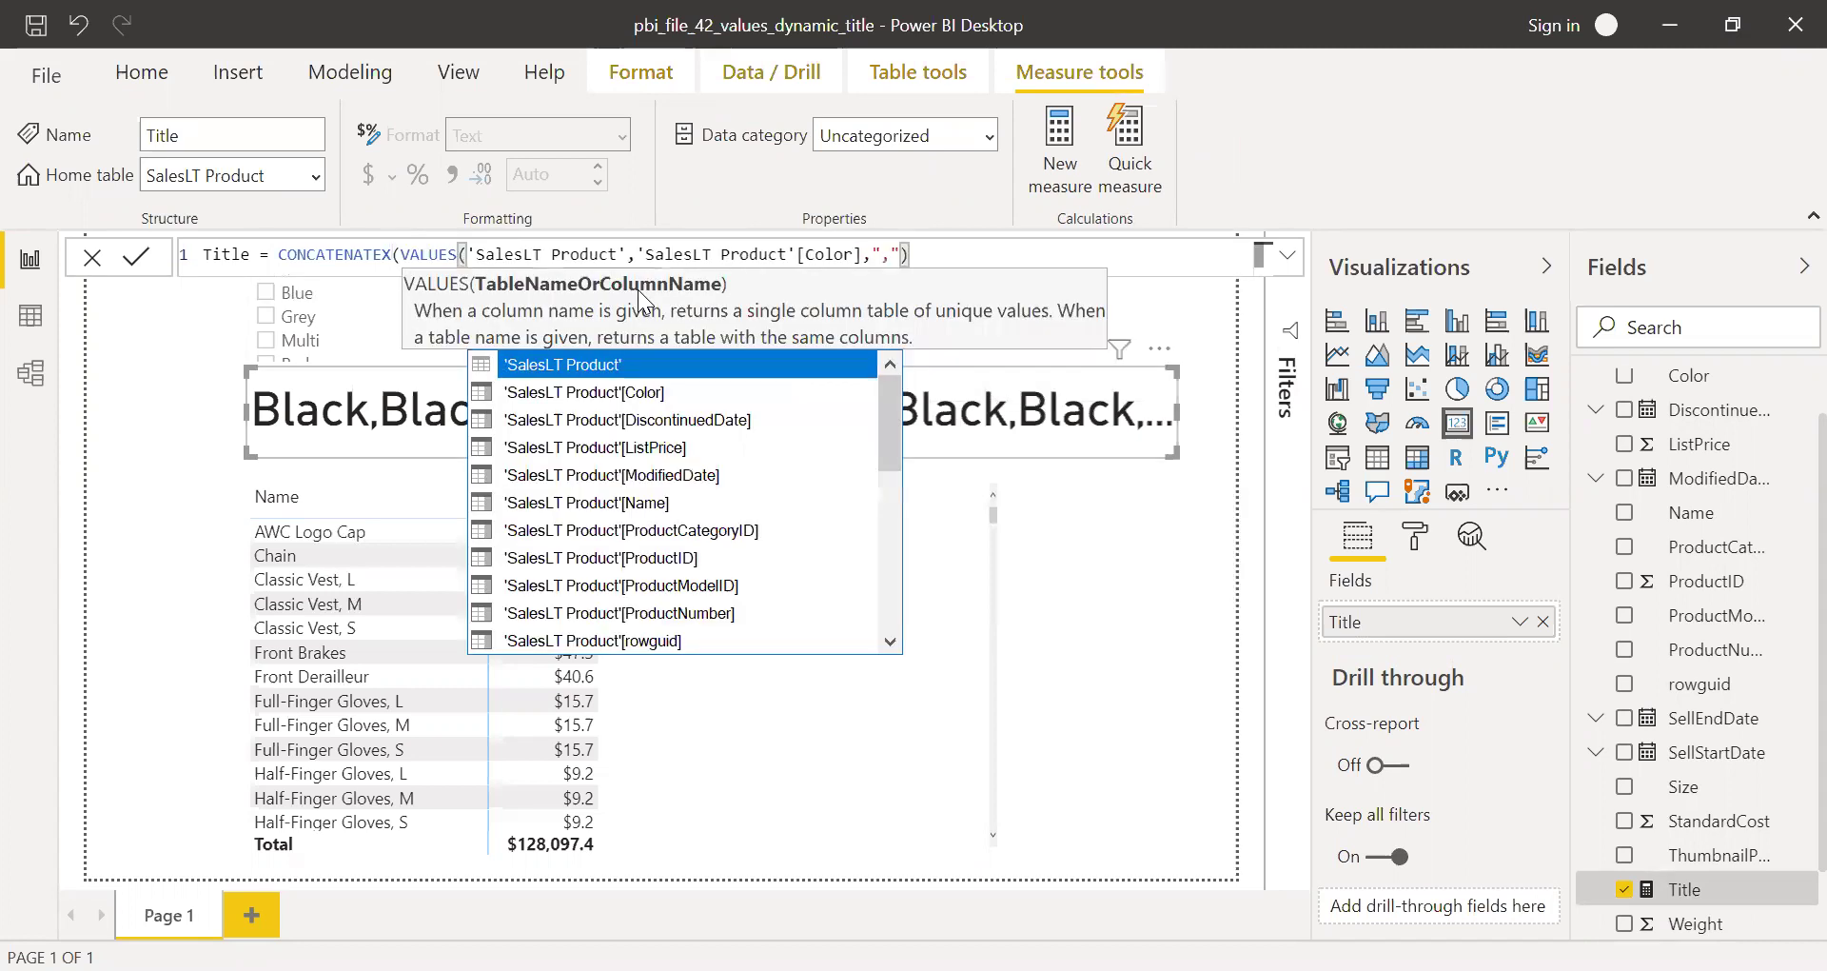
pyautogui.click(624, 400)
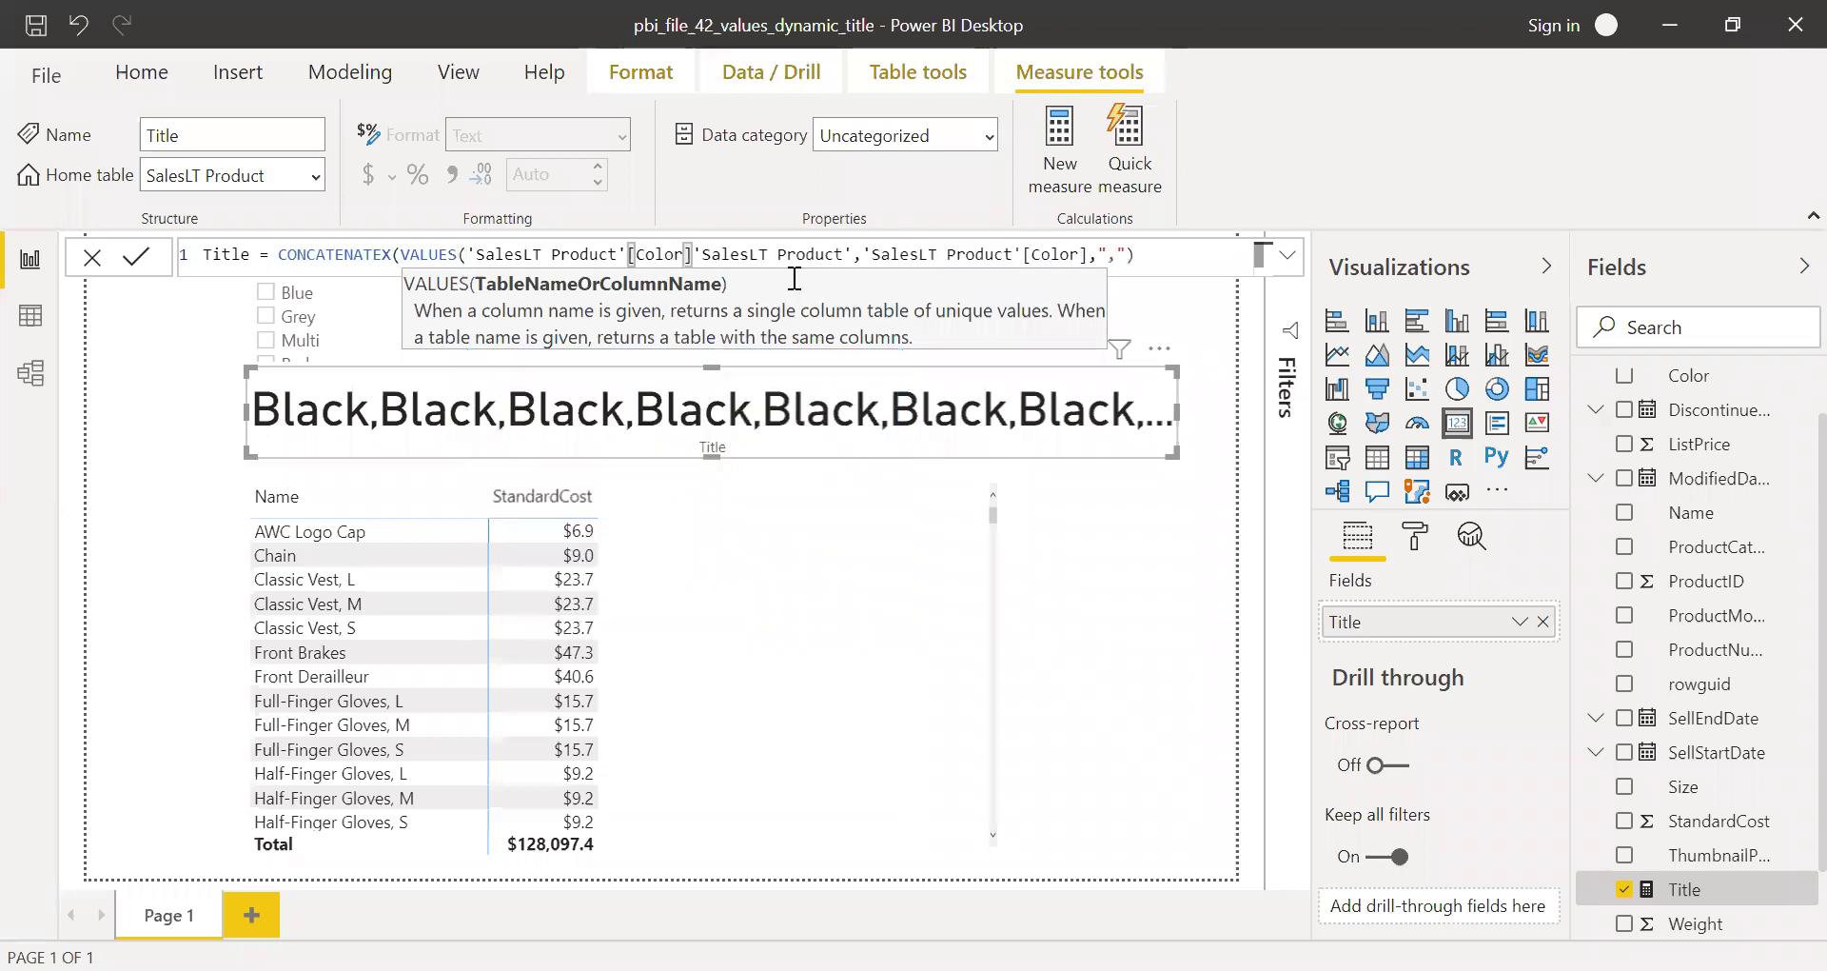
pyautogui.moveTo(860, 254); pyautogui.dragTo(806, 254)
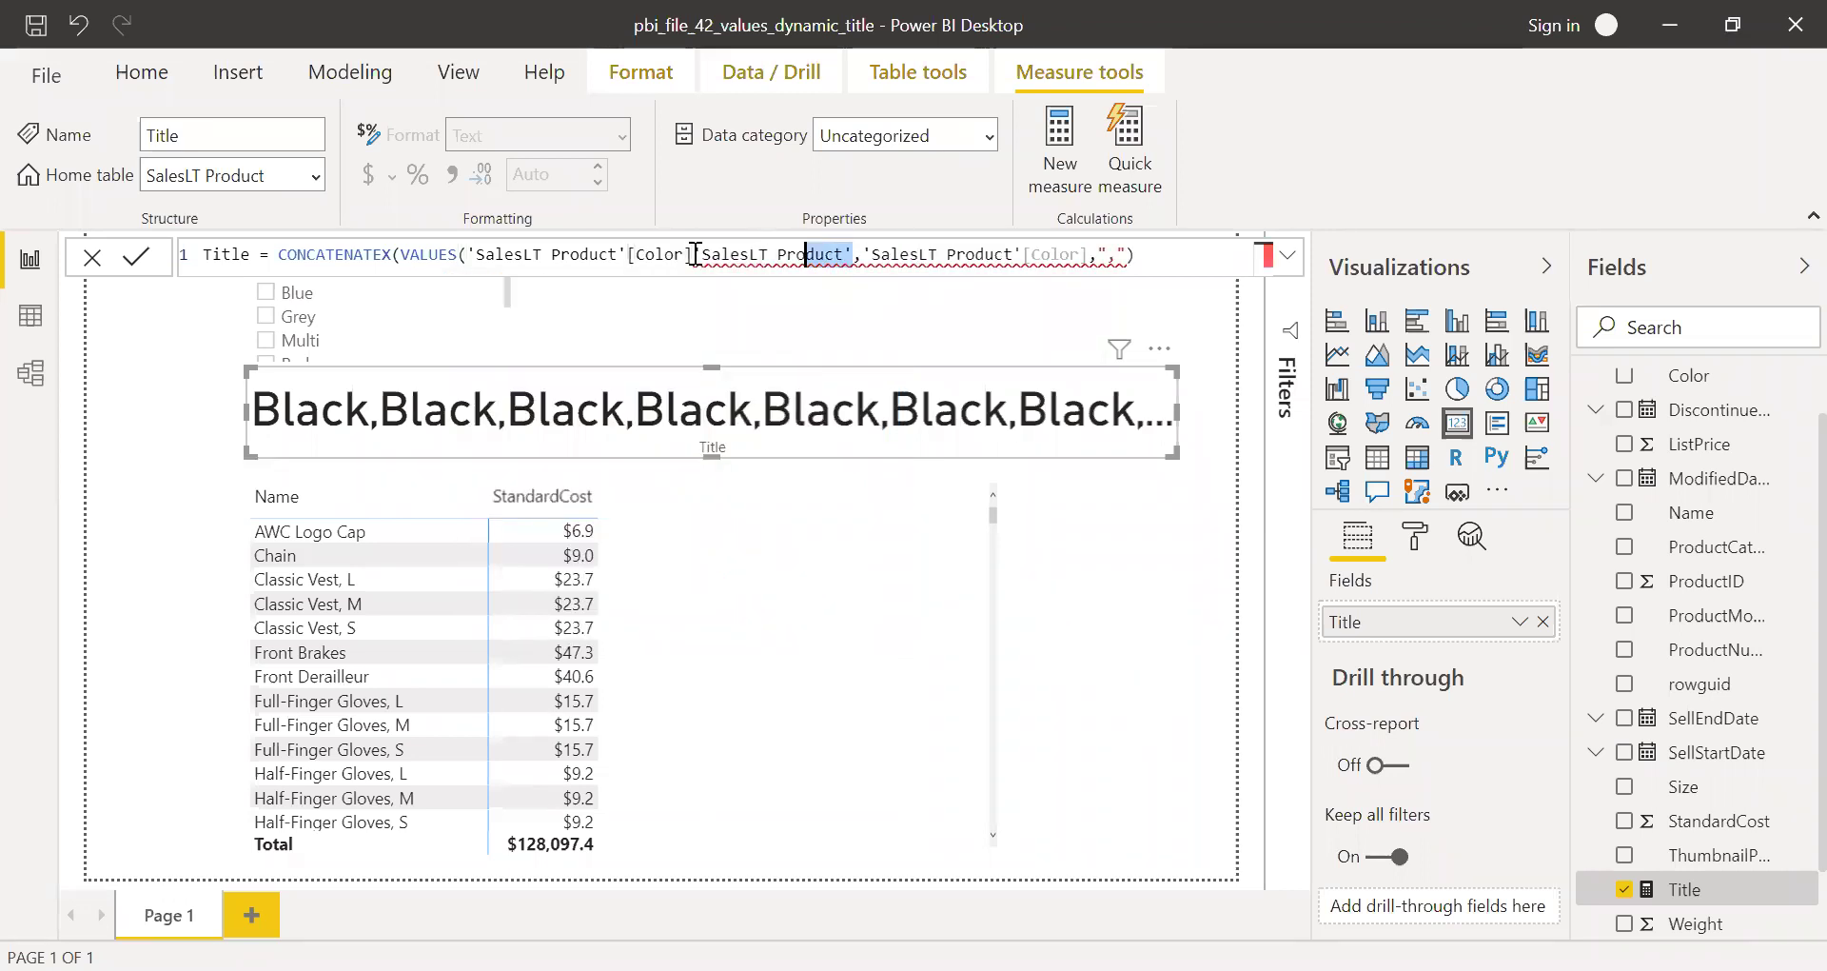
pyautogui.moveTo(693, 253); pyautogui.dragTo(693, 253)
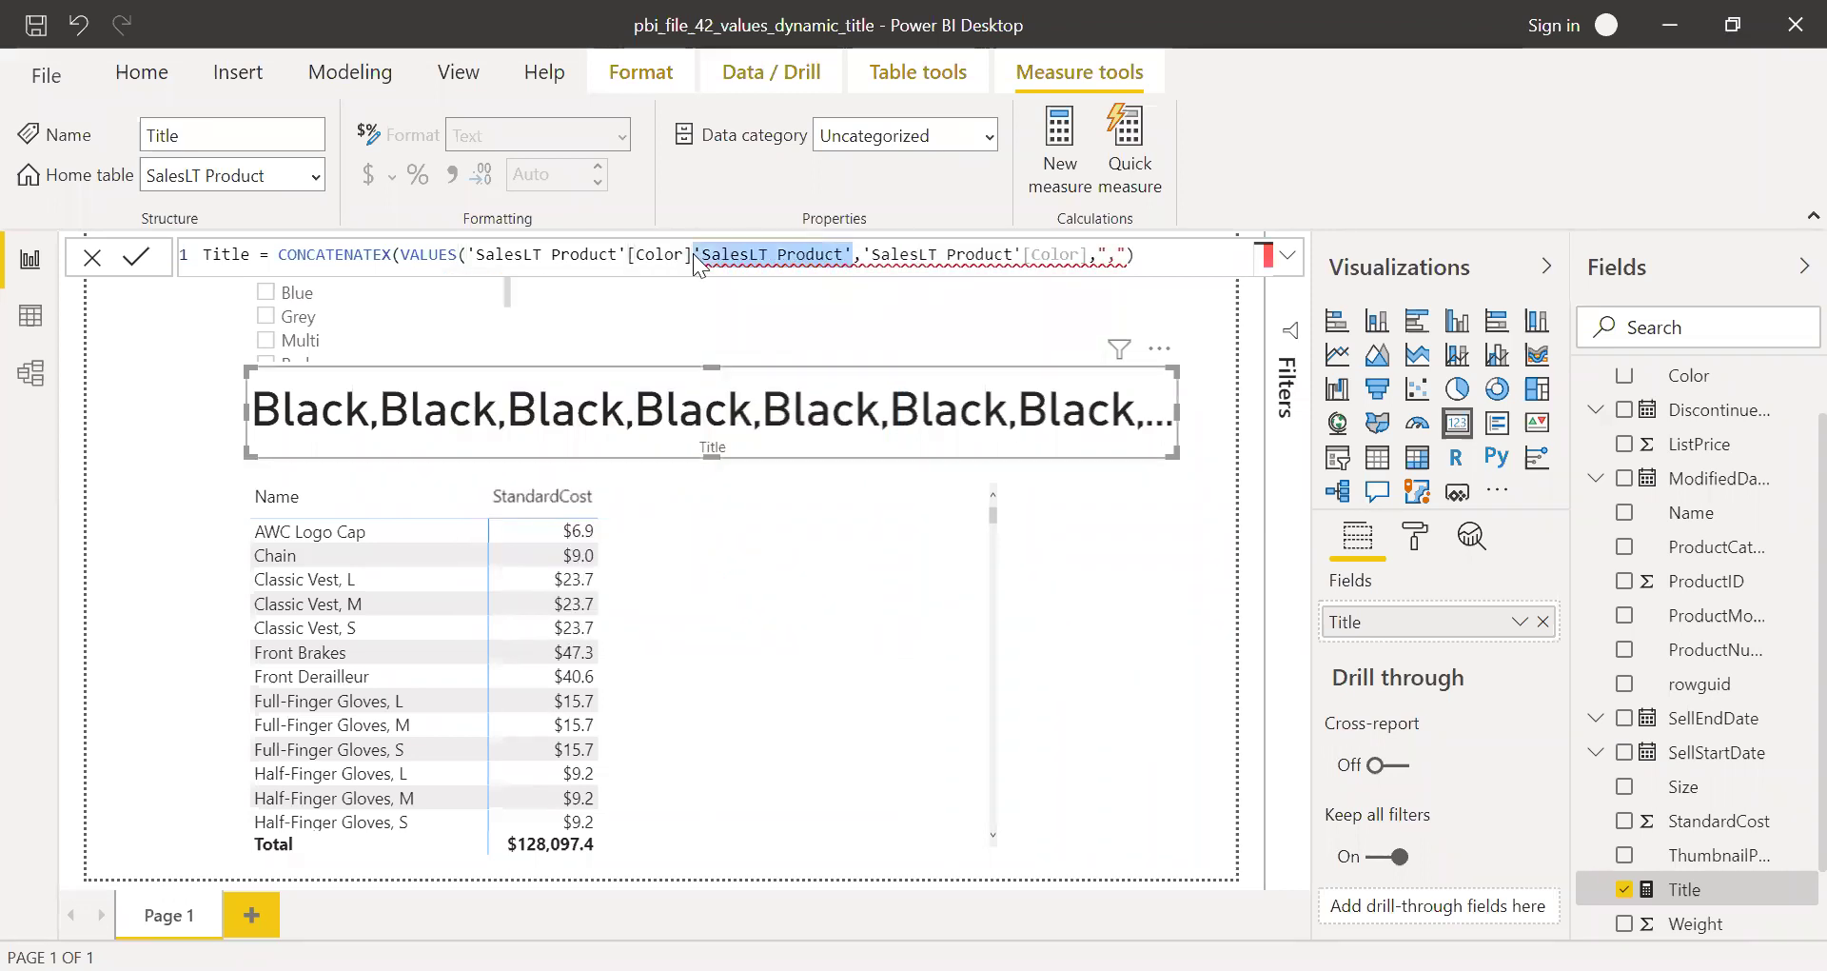
pyautogui.write(')')
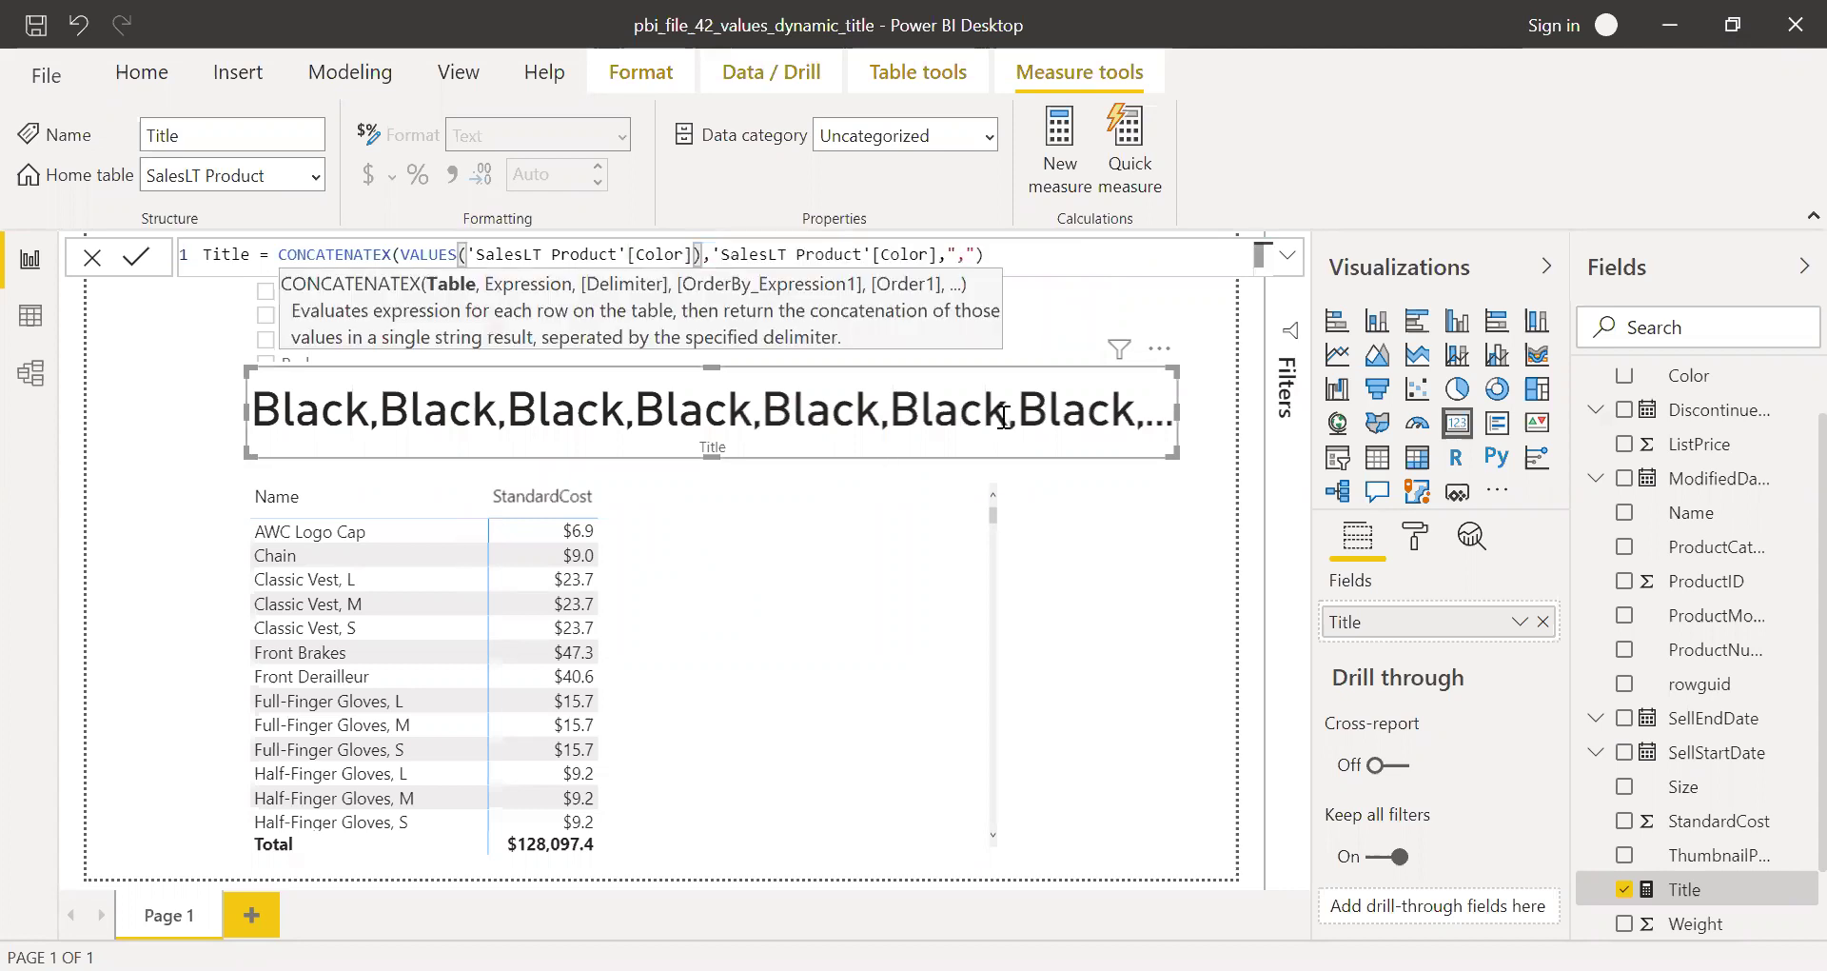
pyautogui.press('End')
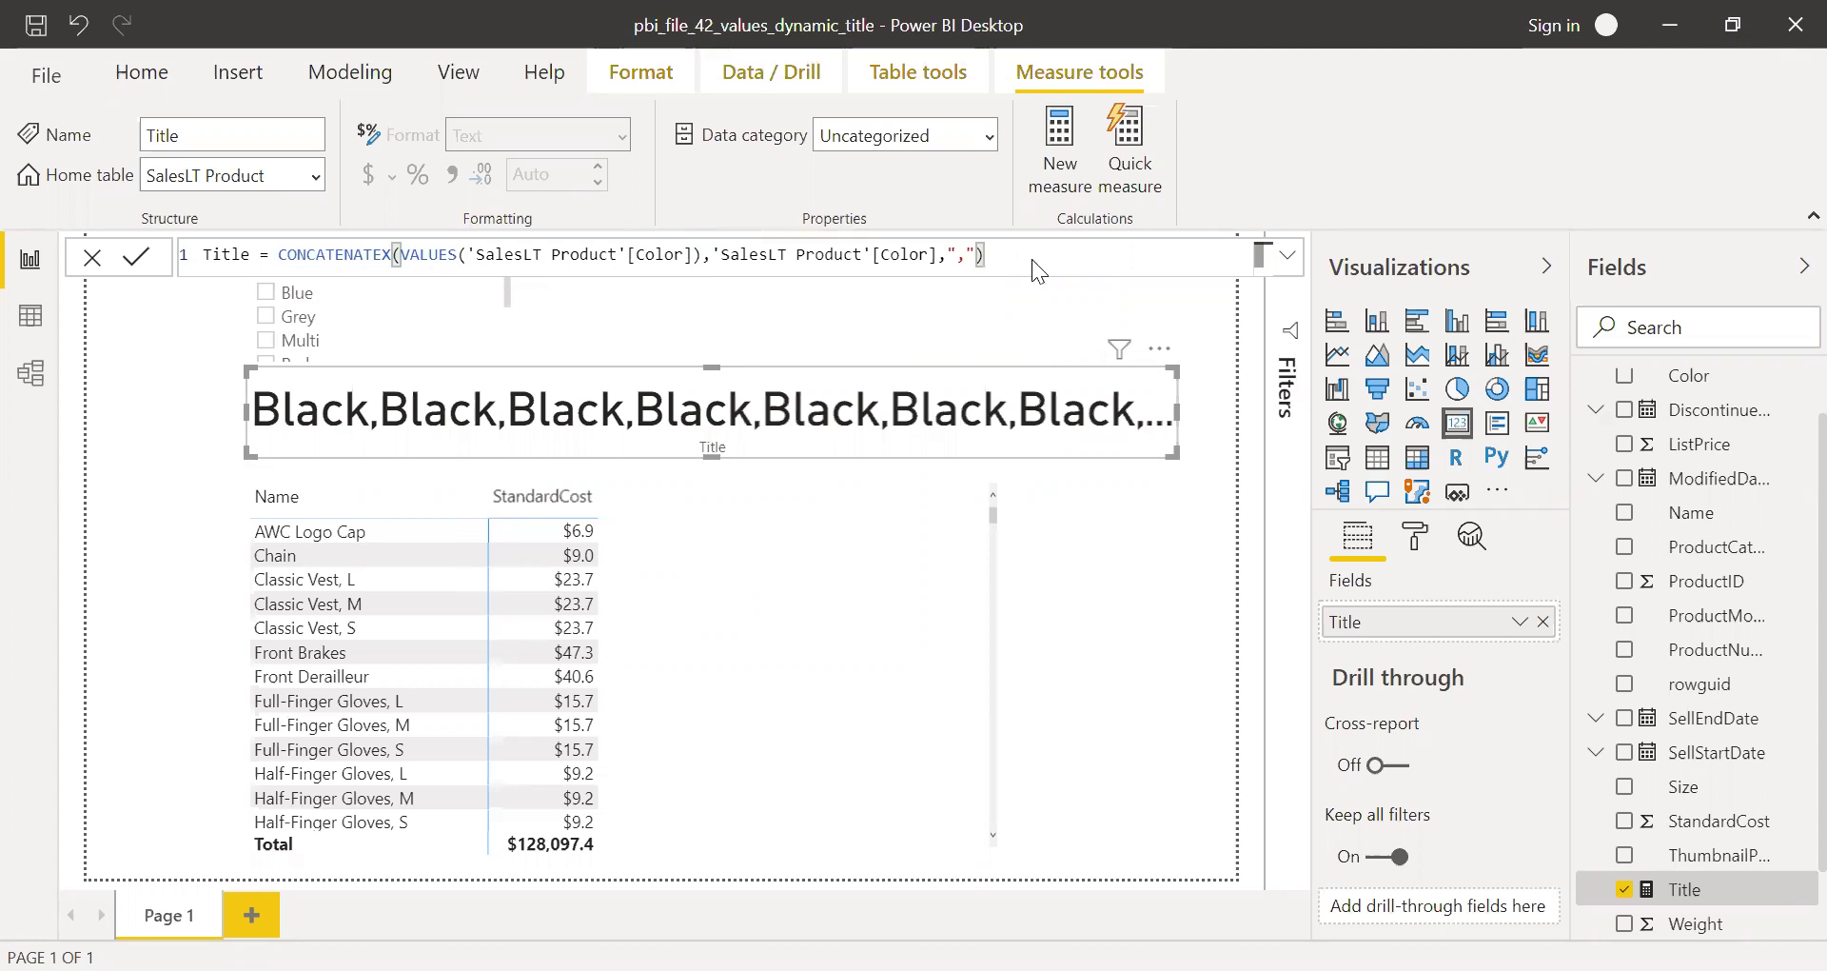
pyautogui.press('Return')
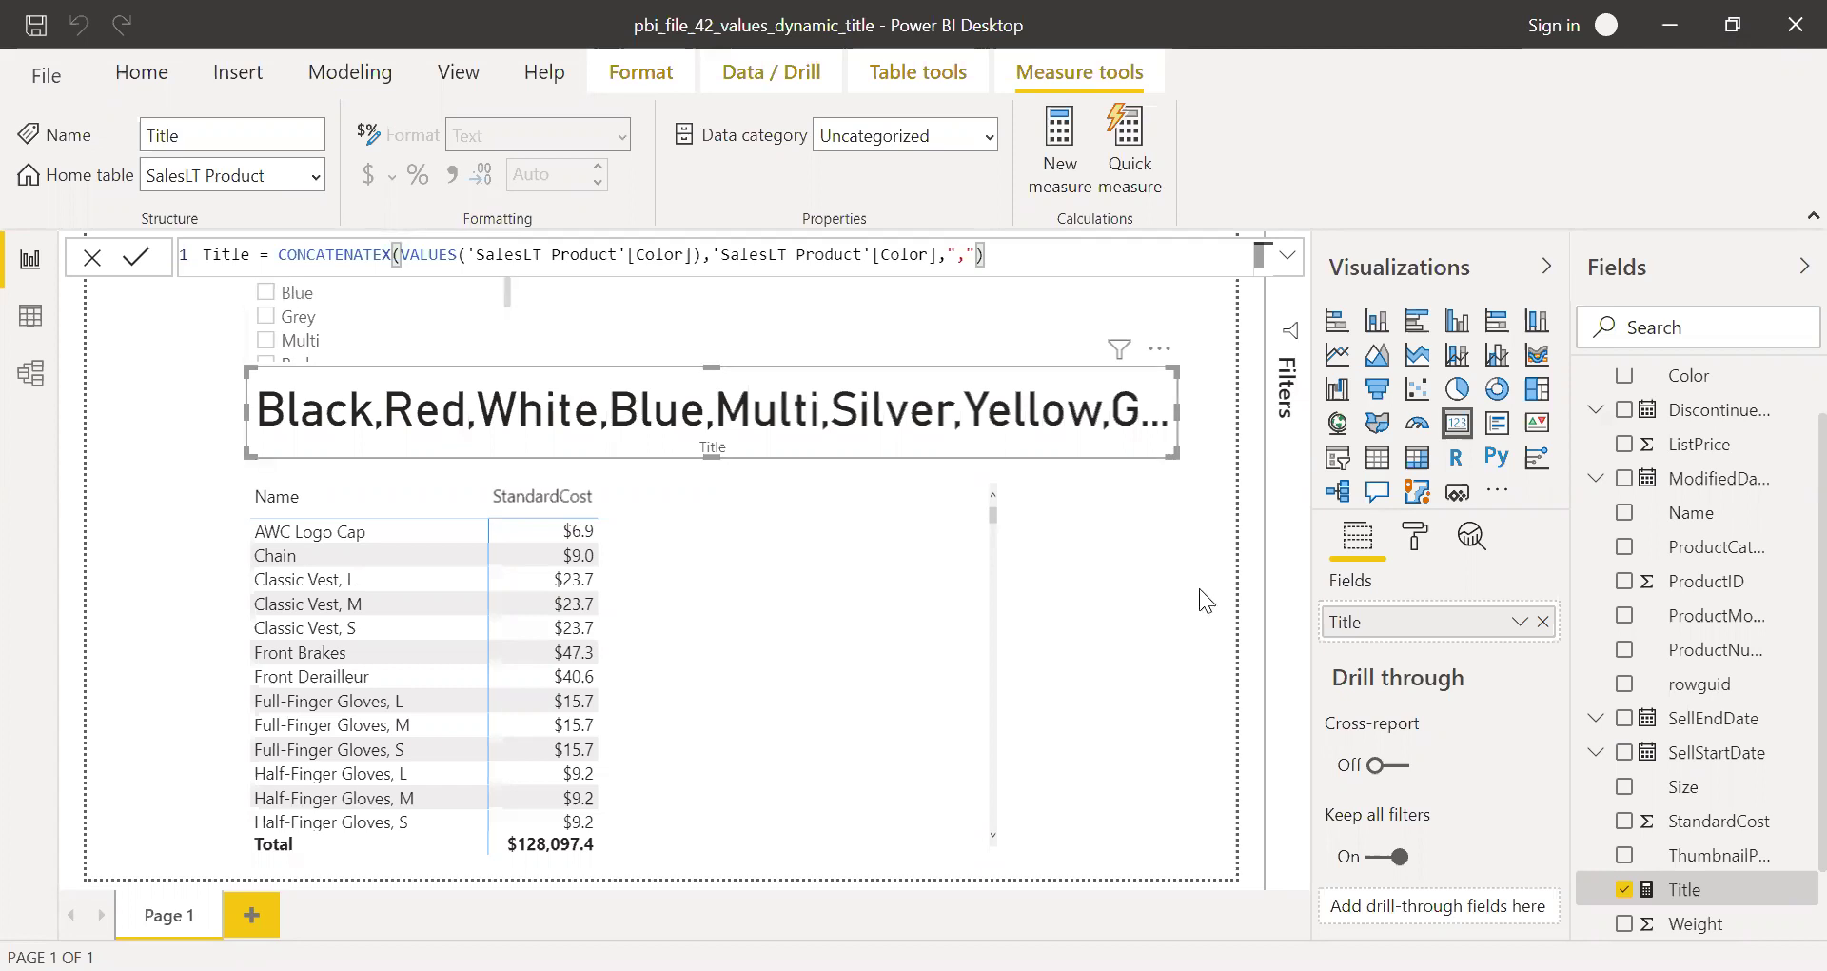
# Reduce the data label text size of the title card to 30 pt
pyautogui.click(1418, 540)
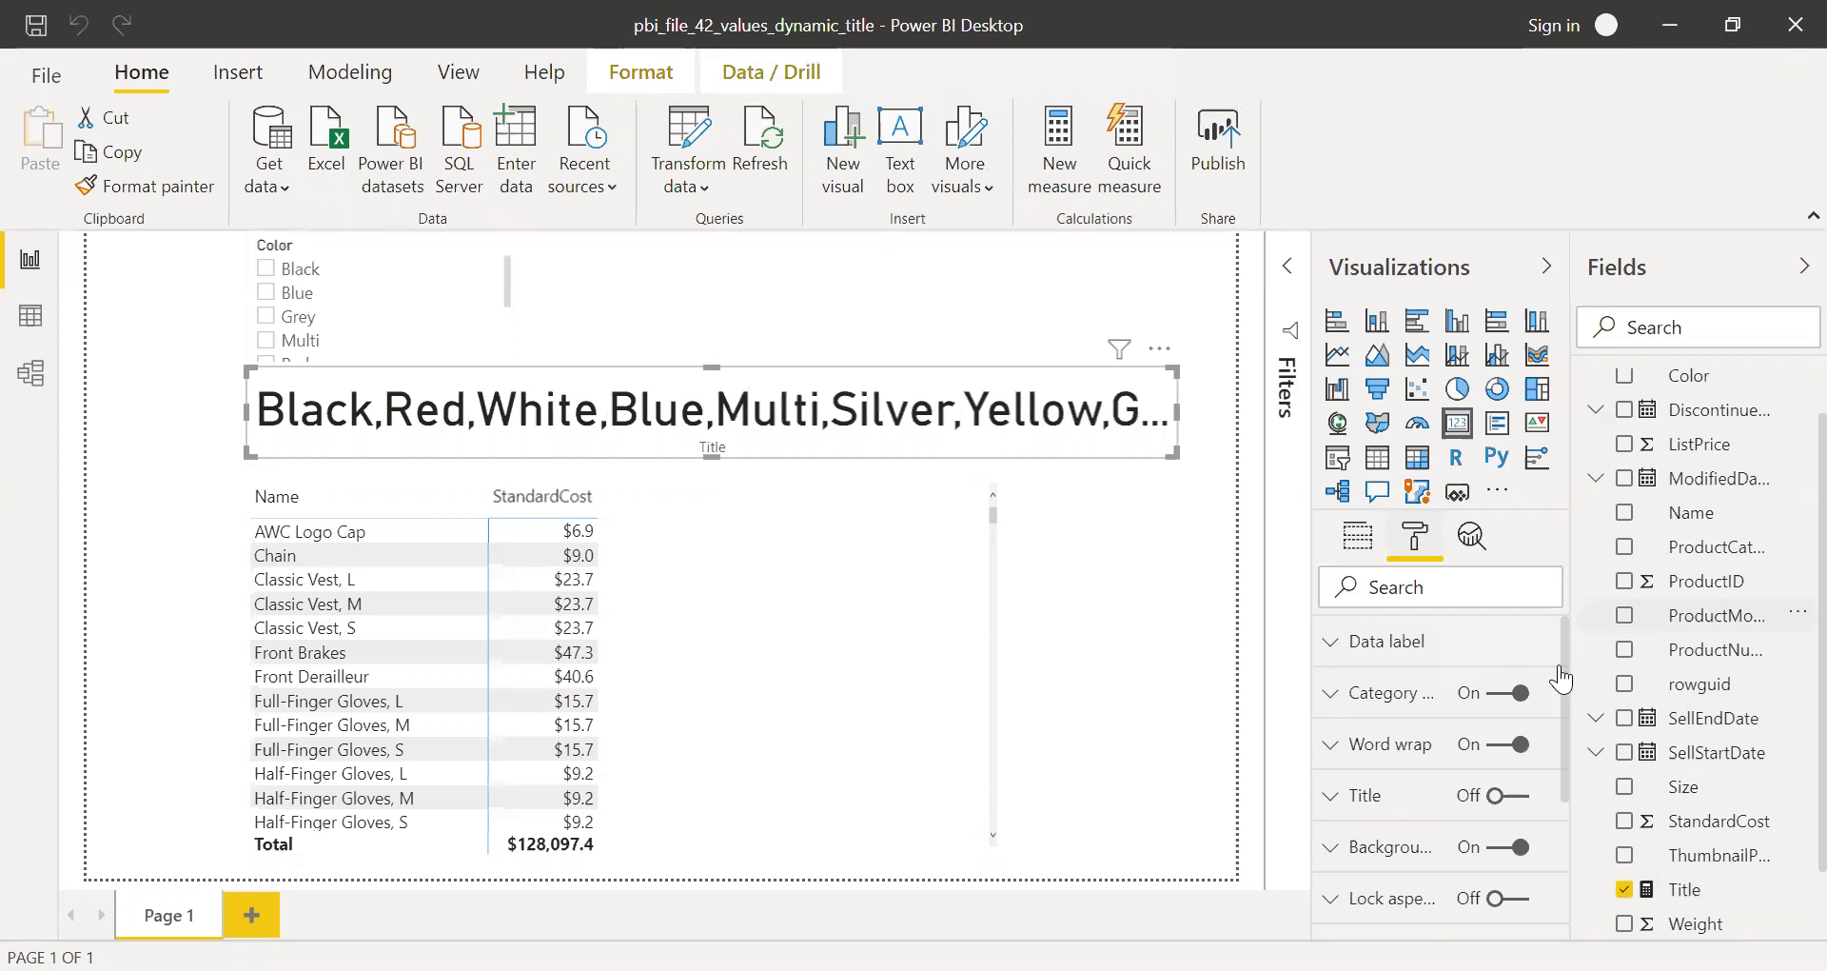
pyautogui.click(1334, 643)
pyautogui.scroll(-4, 1580, 709)
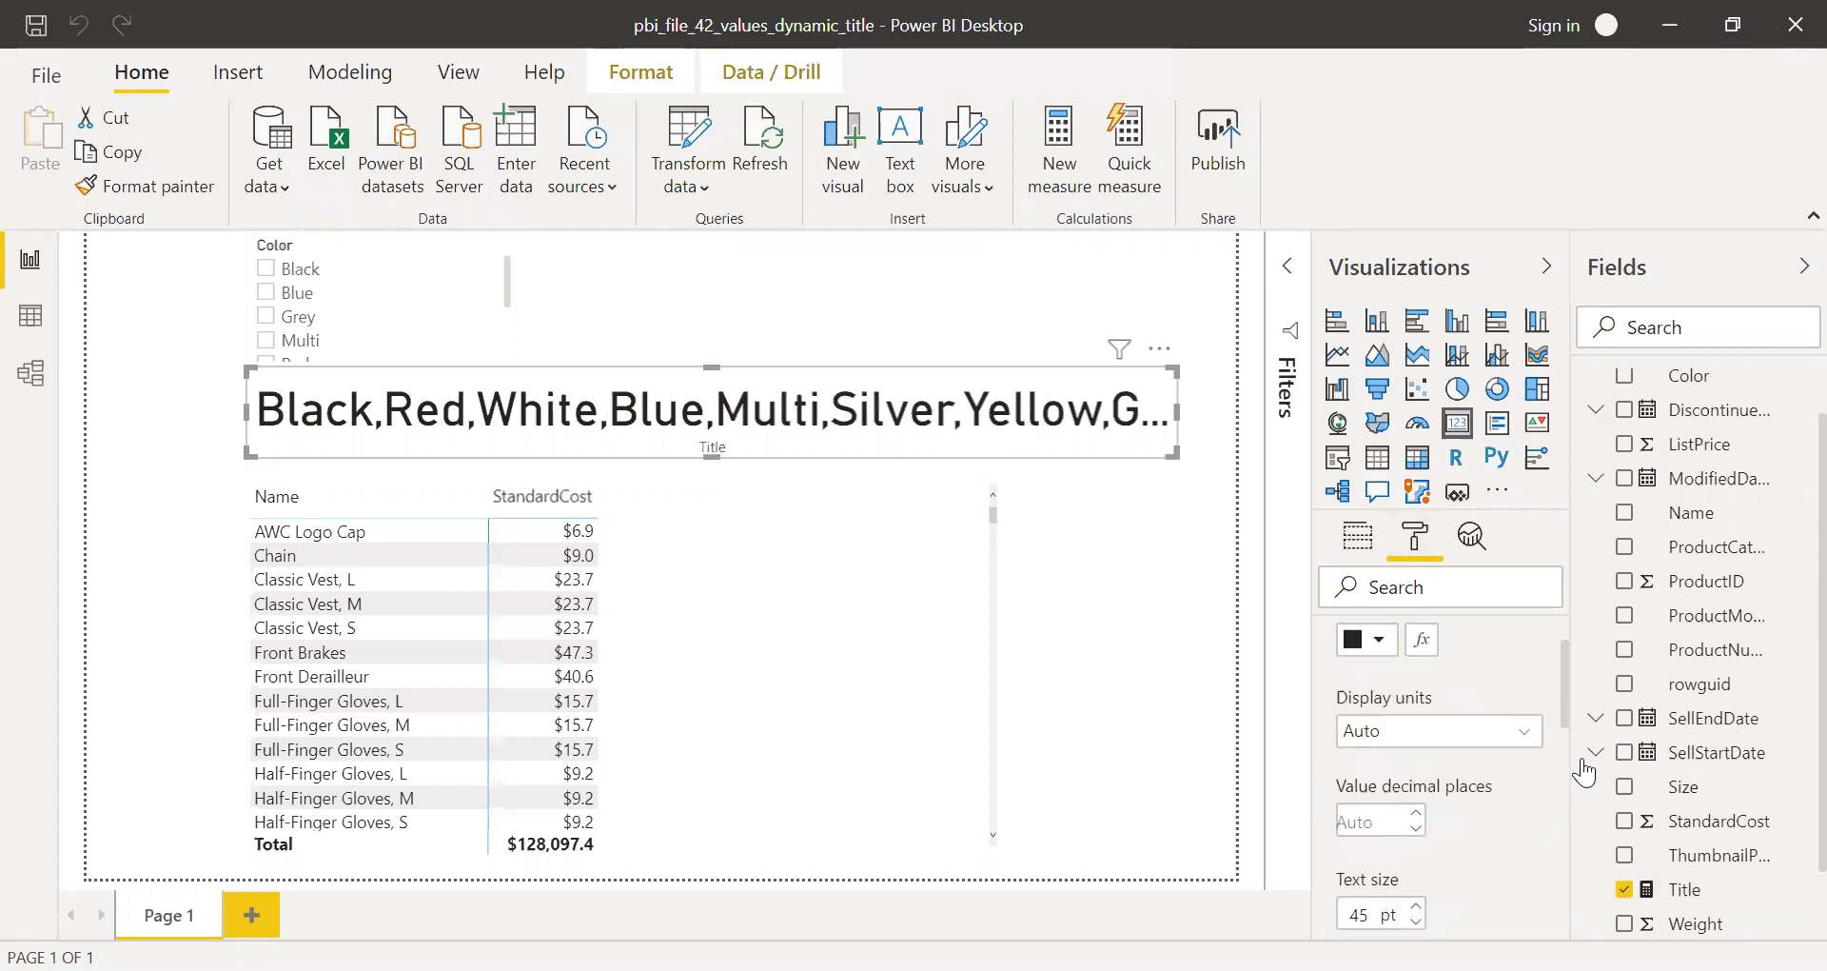
pyautogui.scroll(1, 1420, 726)
pyautogui.click(1417, 719)
pyautogui.click(1417, 716)
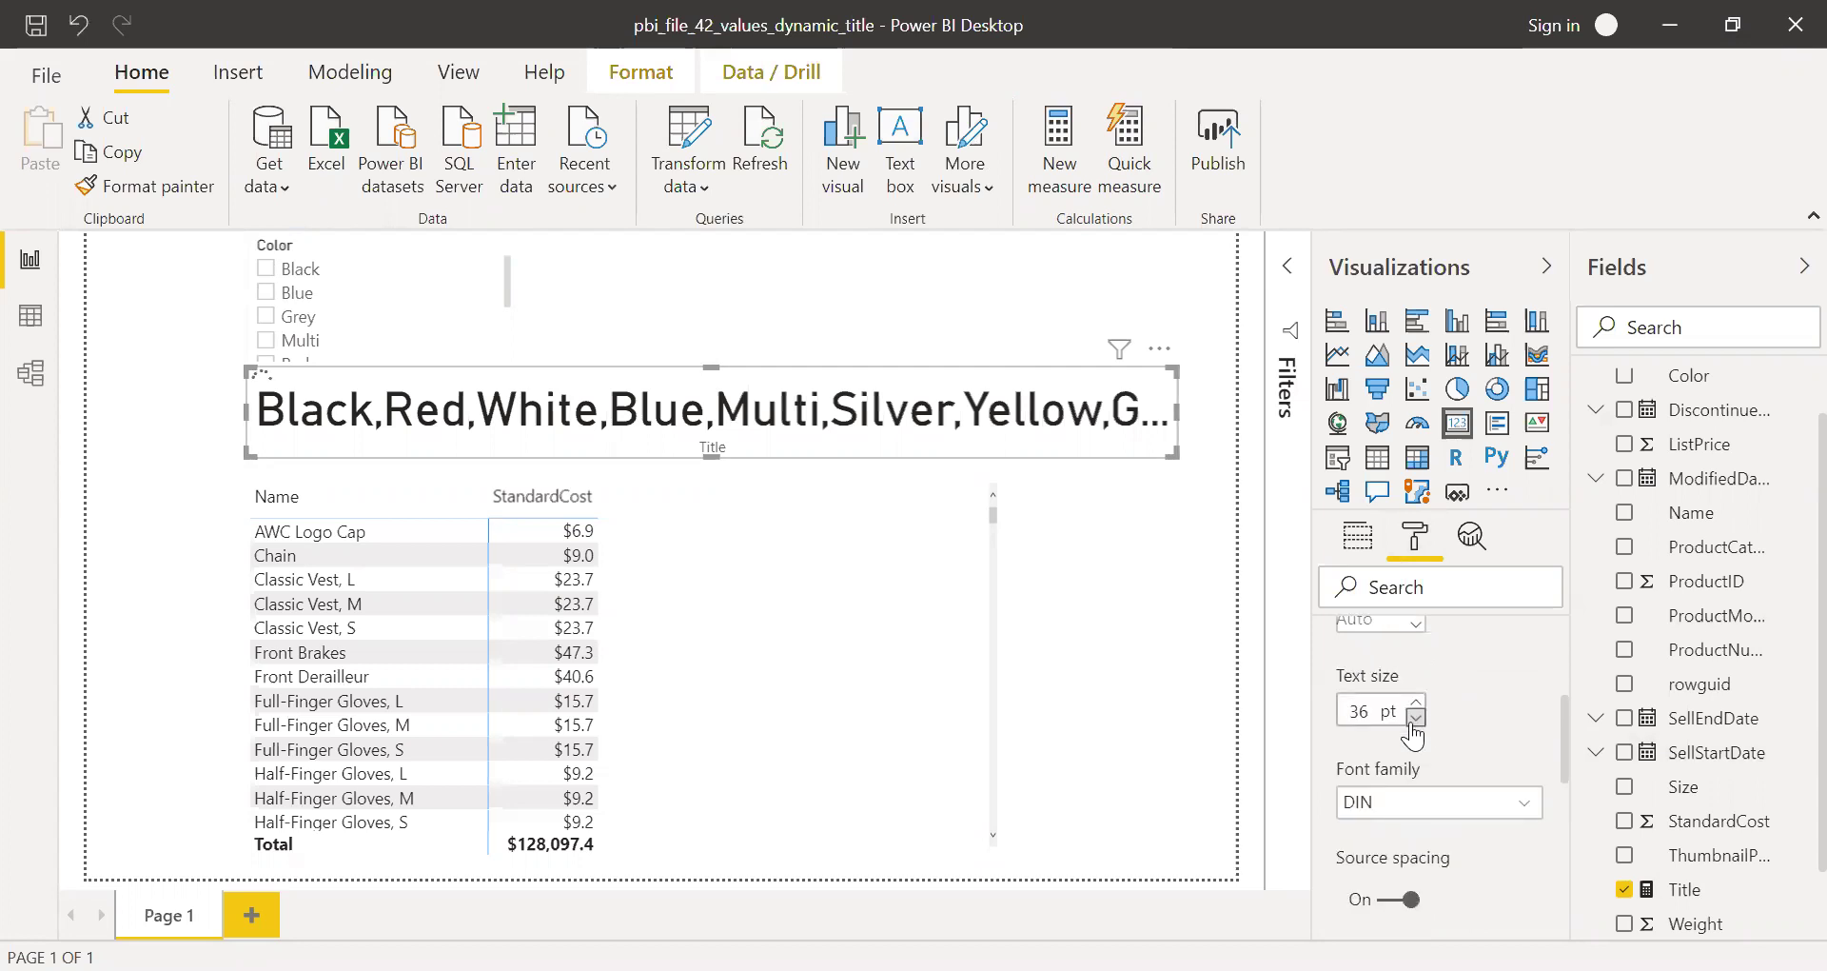
pyautogui.click(1417, 716)
pyautogui.click(1417, 715)
pyautogui.click(1417, 716)
pyautogui.click(1417, 716)
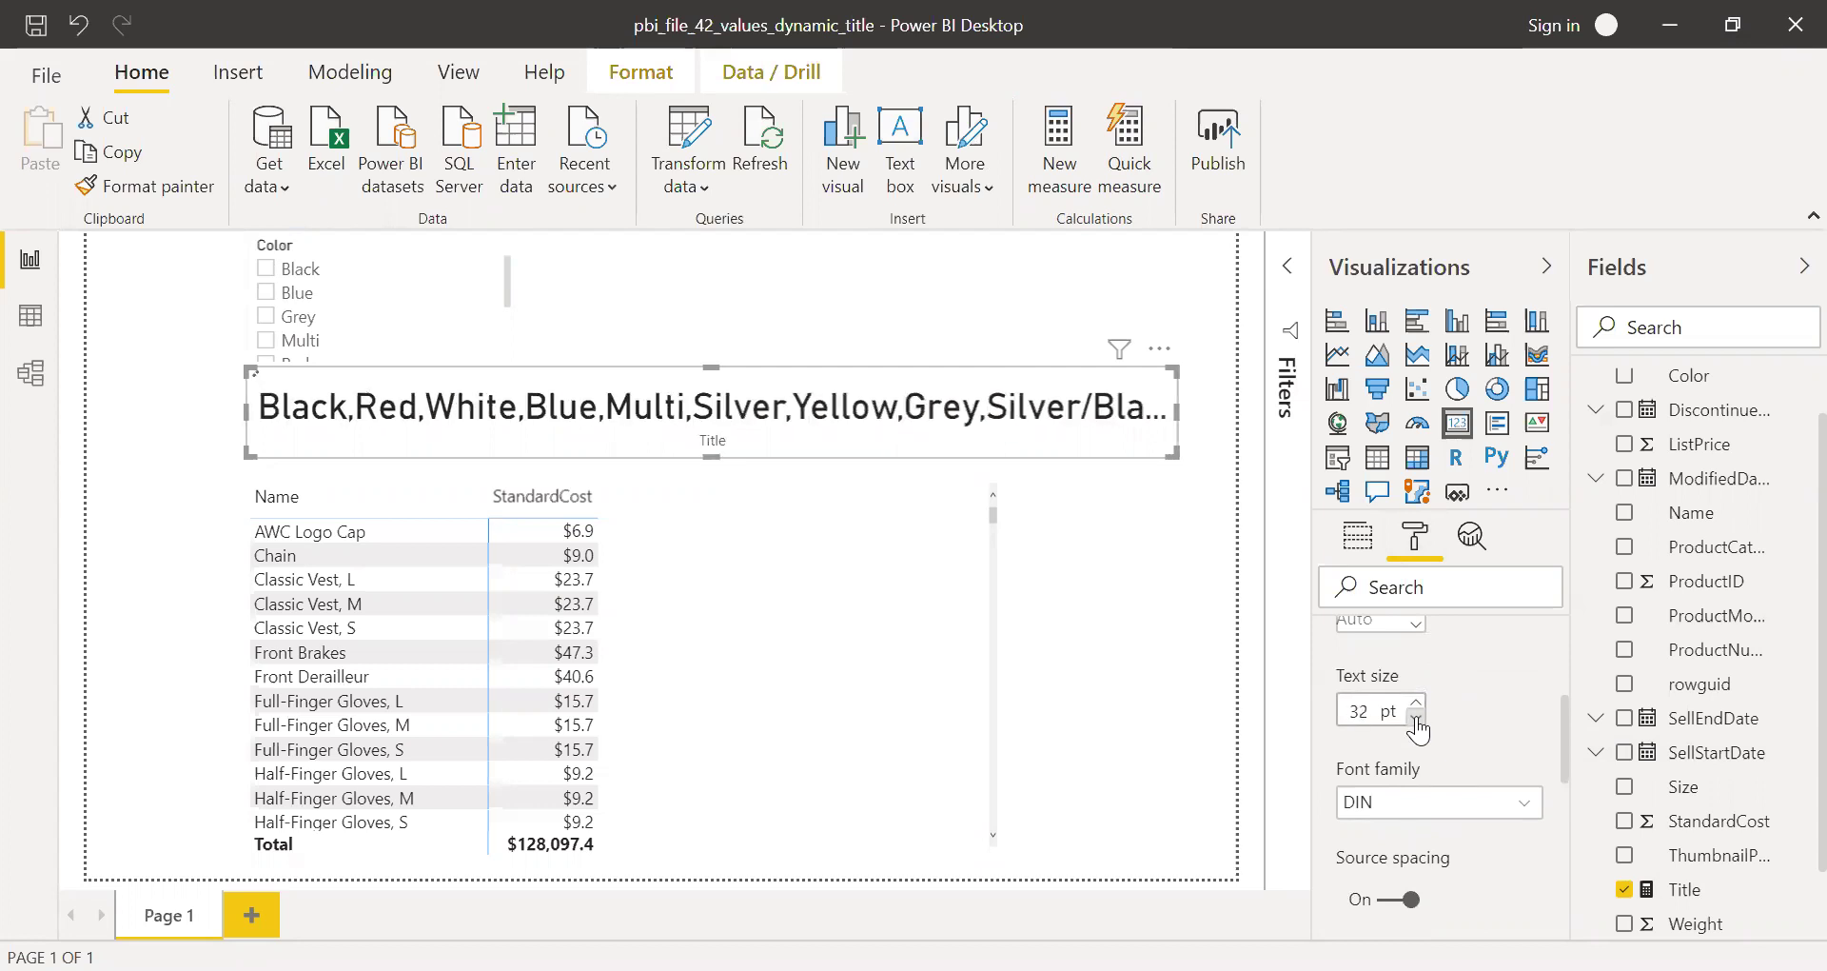
pyautogui.click(1417, 715)
pyautogui.click(1417, 715)
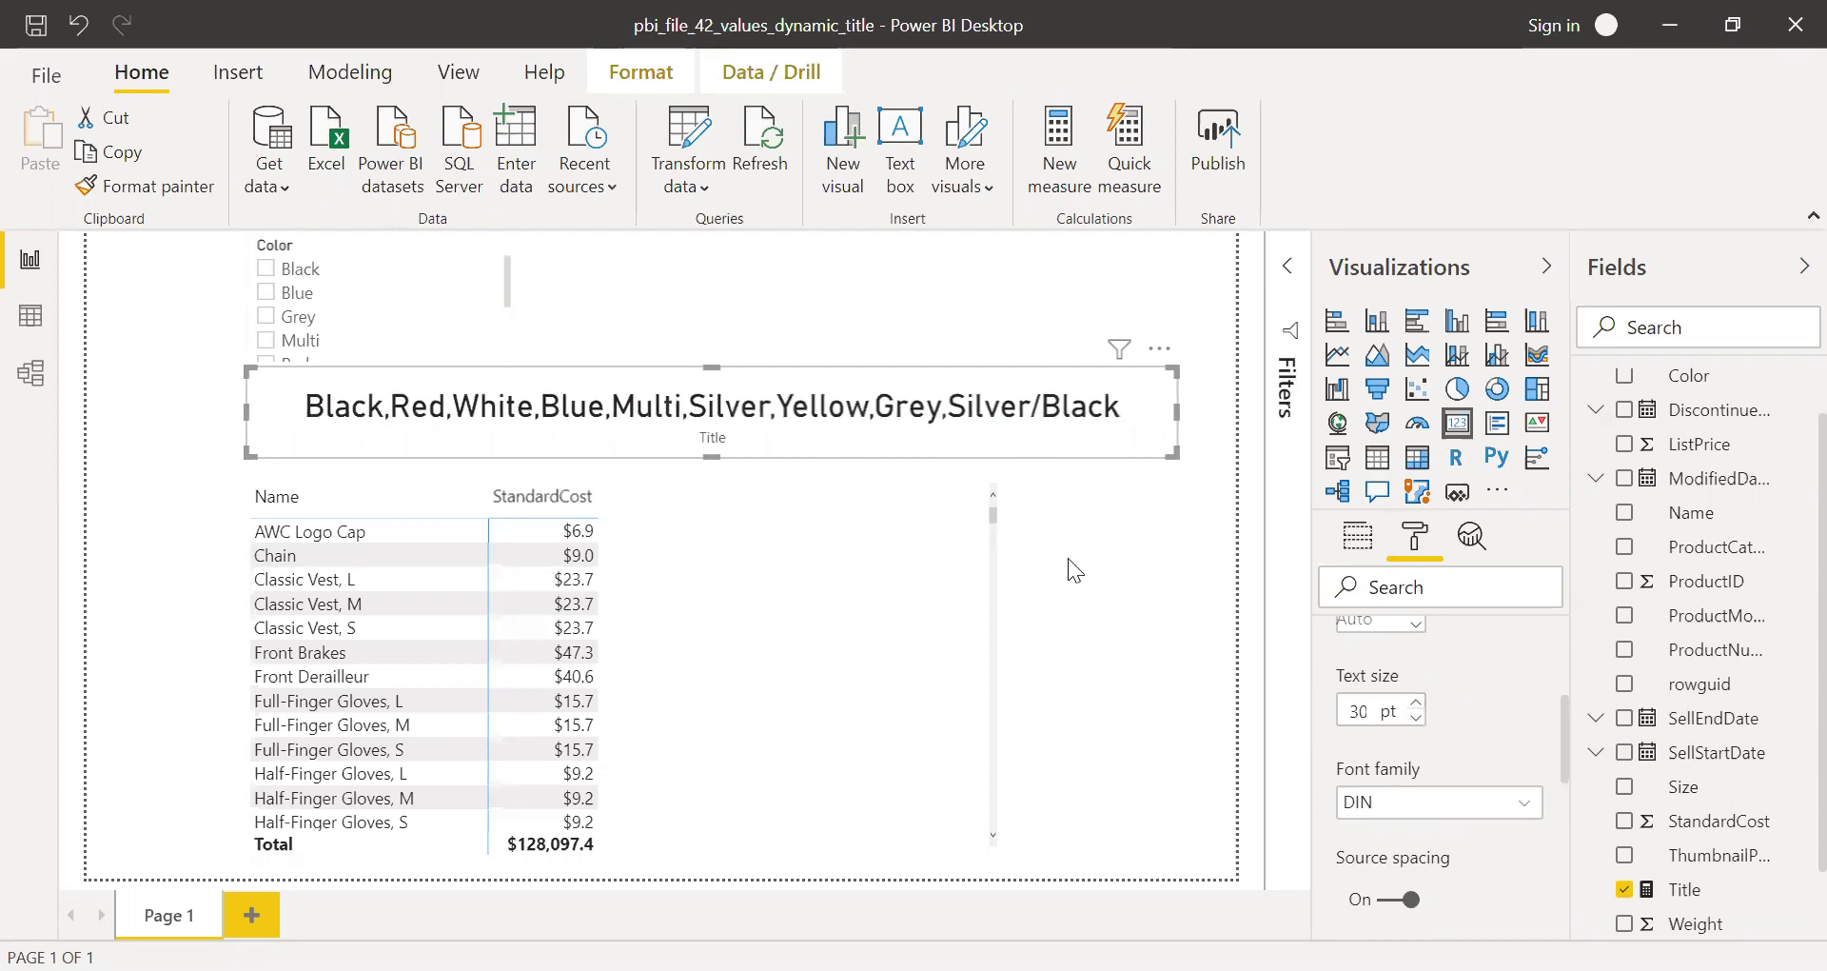
# Select both Black and Blue in the Color slicer
pyautogui.click(268, 267)
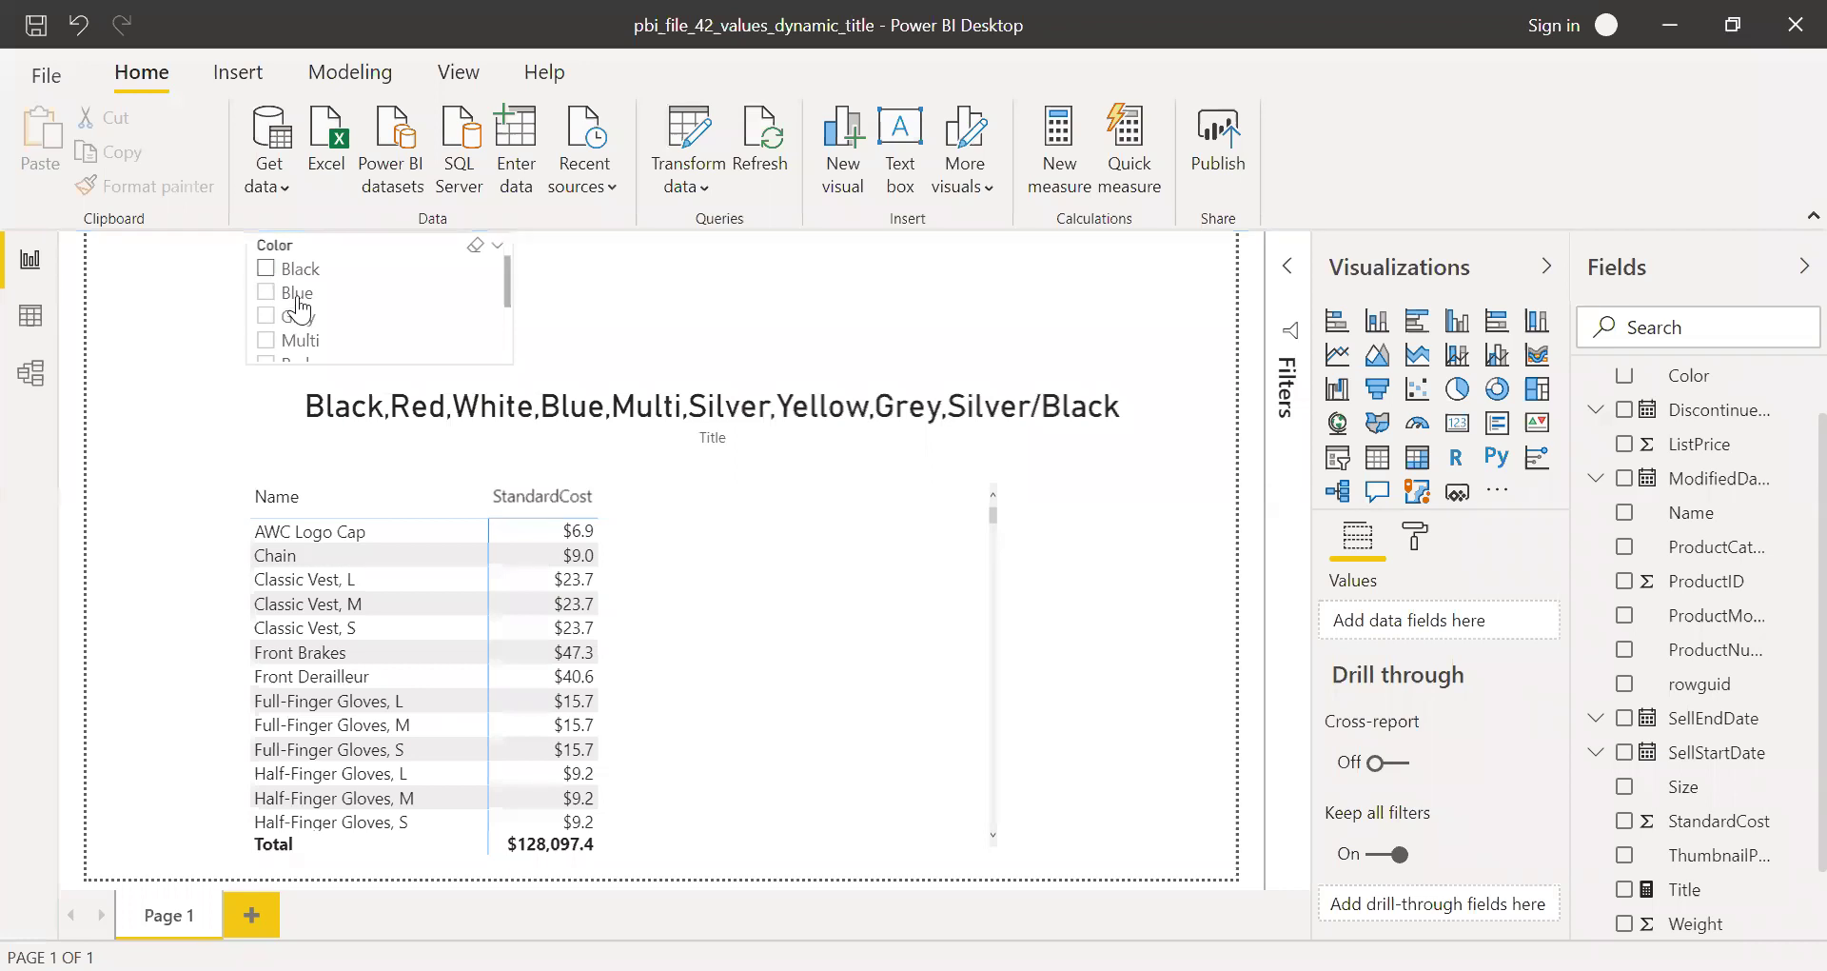
pyautogui.keyDown('ctrl'); pyautogui.click(267, 293); pyautogui.keyUp('ctrl')
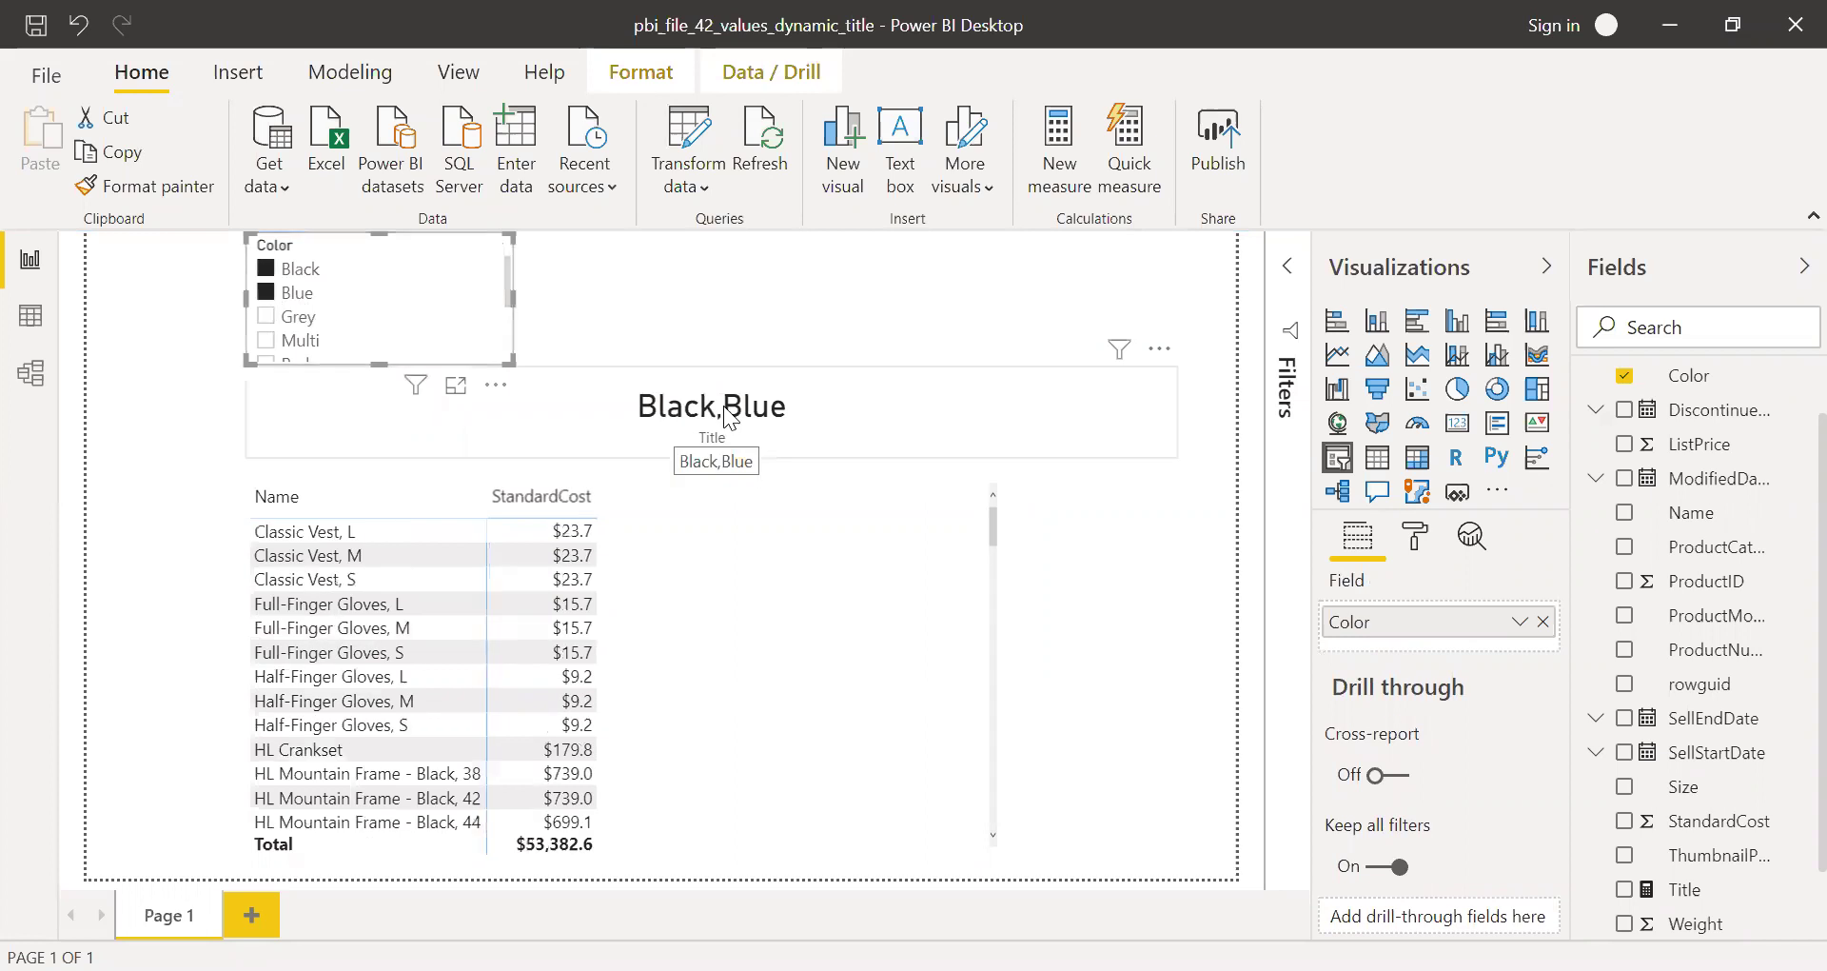
pyautogui.click(1415, 540)
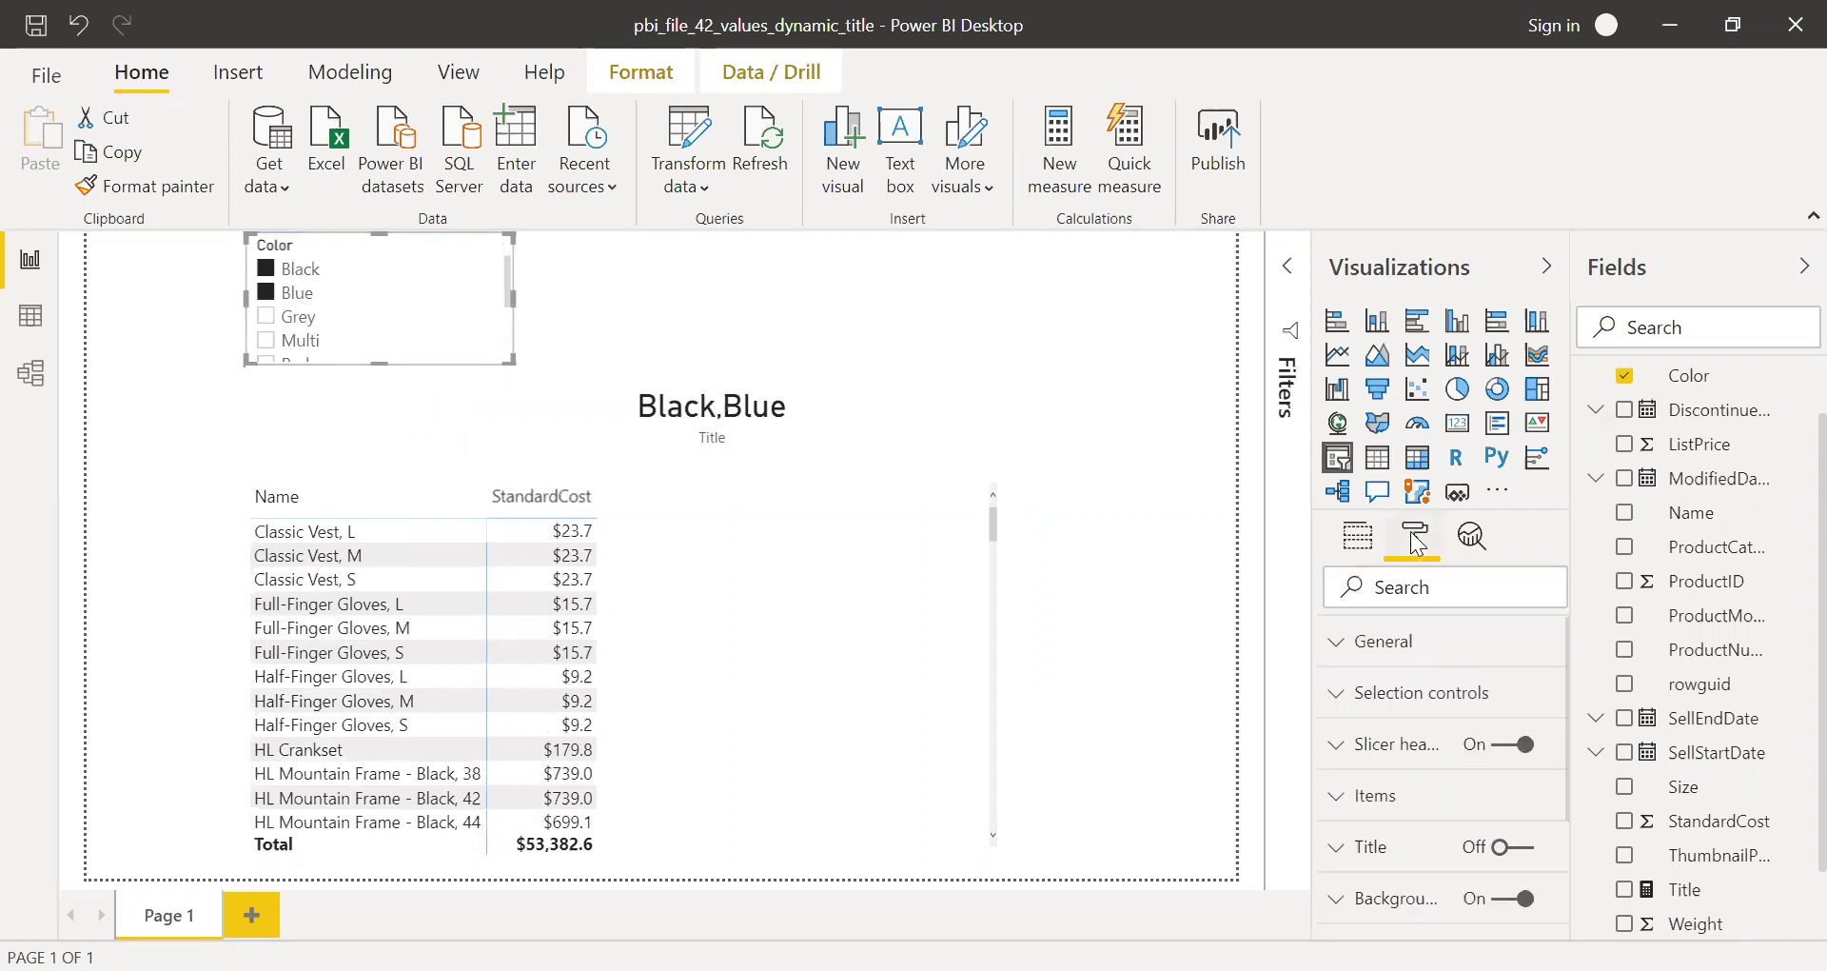
pyautogui.click(1509, 752)
pyautogui.click(1509, 752)
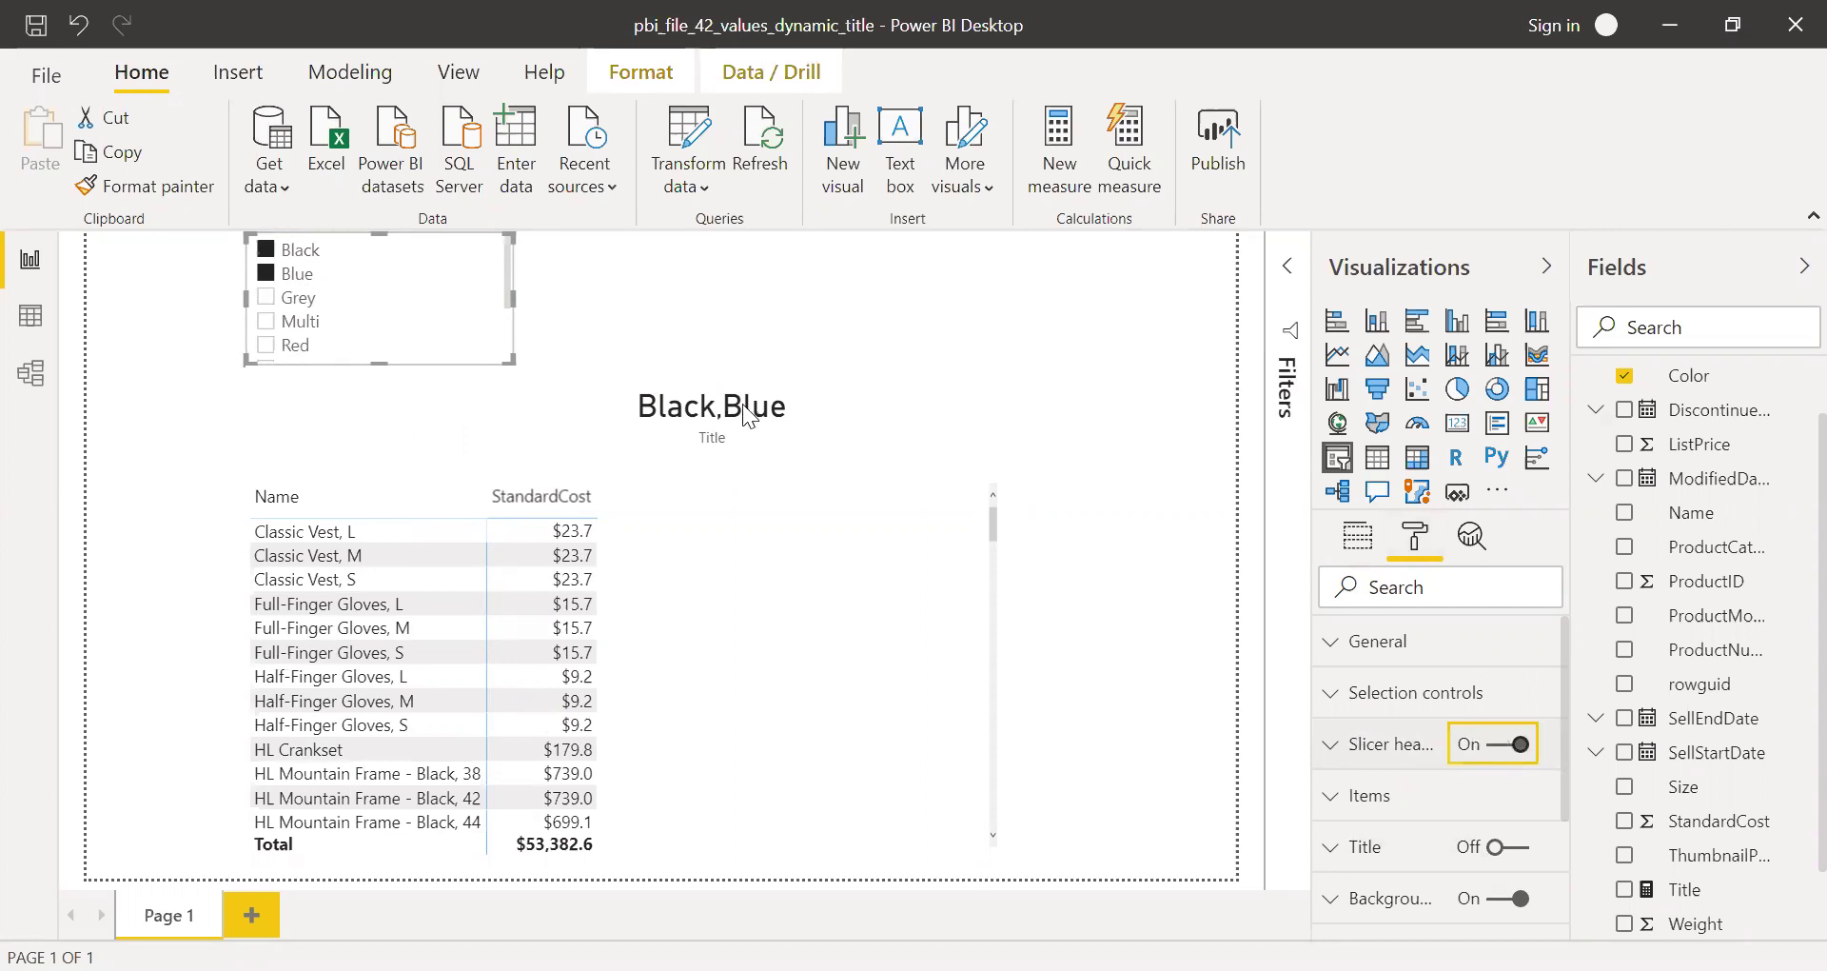
# Turn off the category label of the title card
pyautogui.click(856, 375)
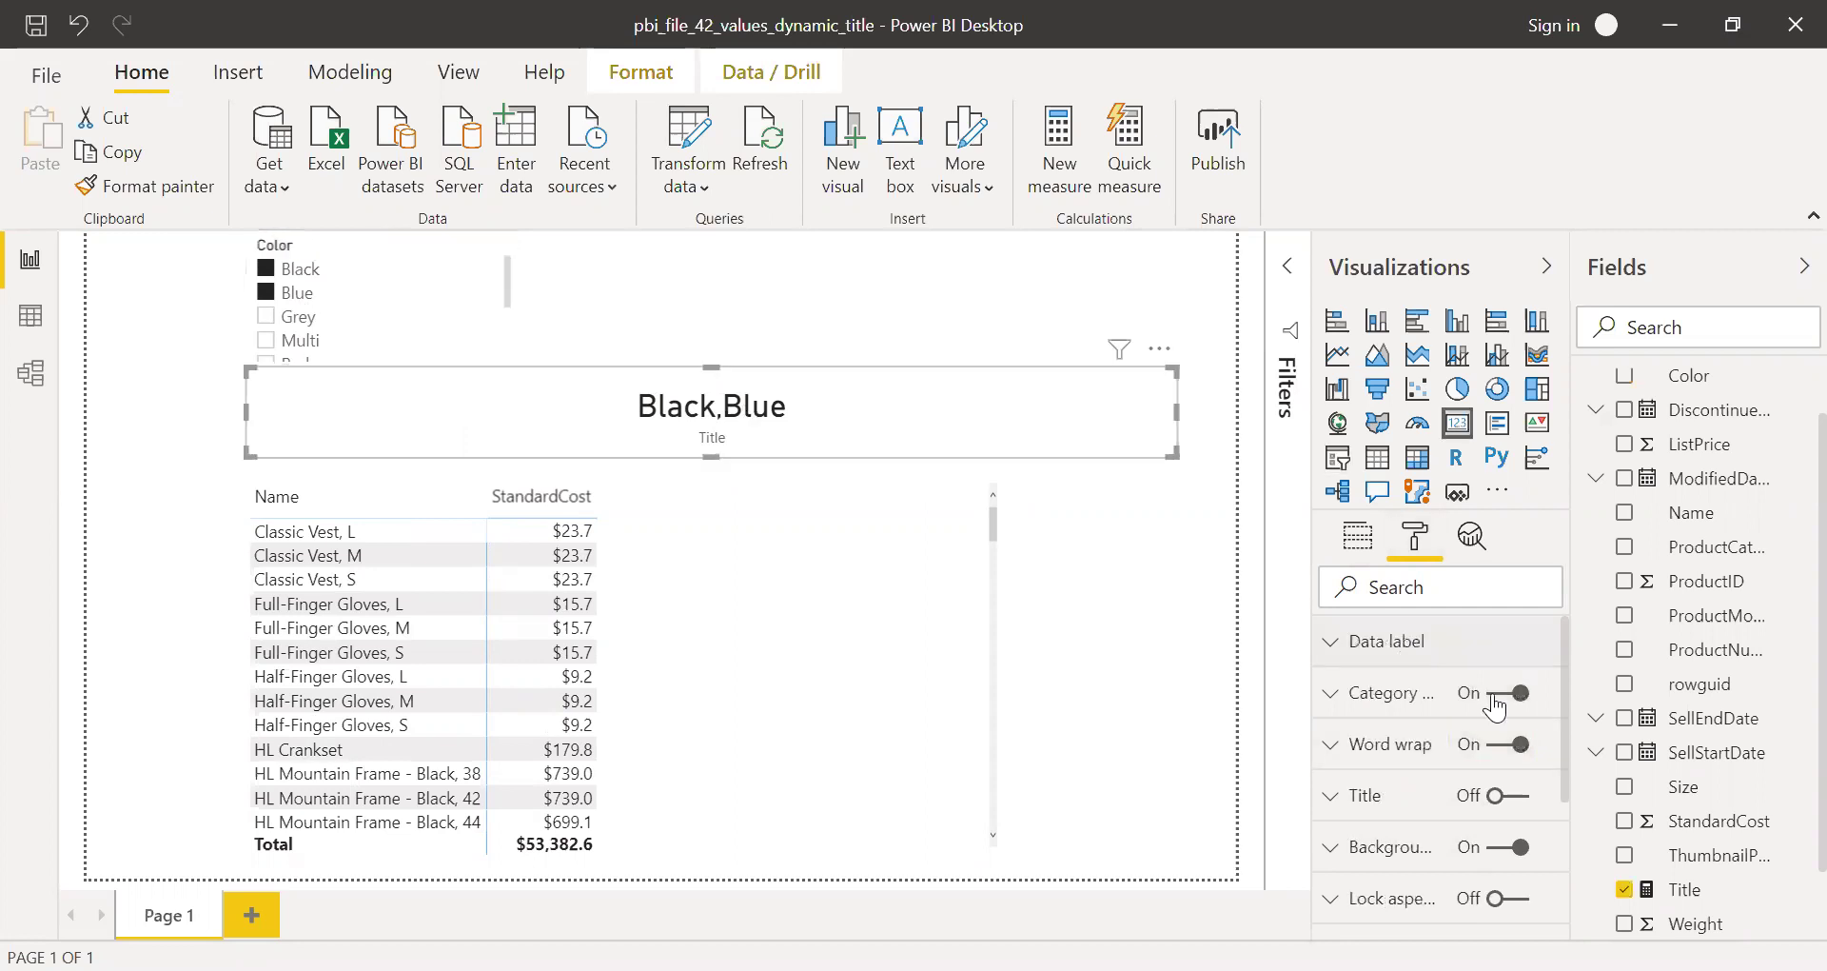
pyautogui.click(1502, 695)
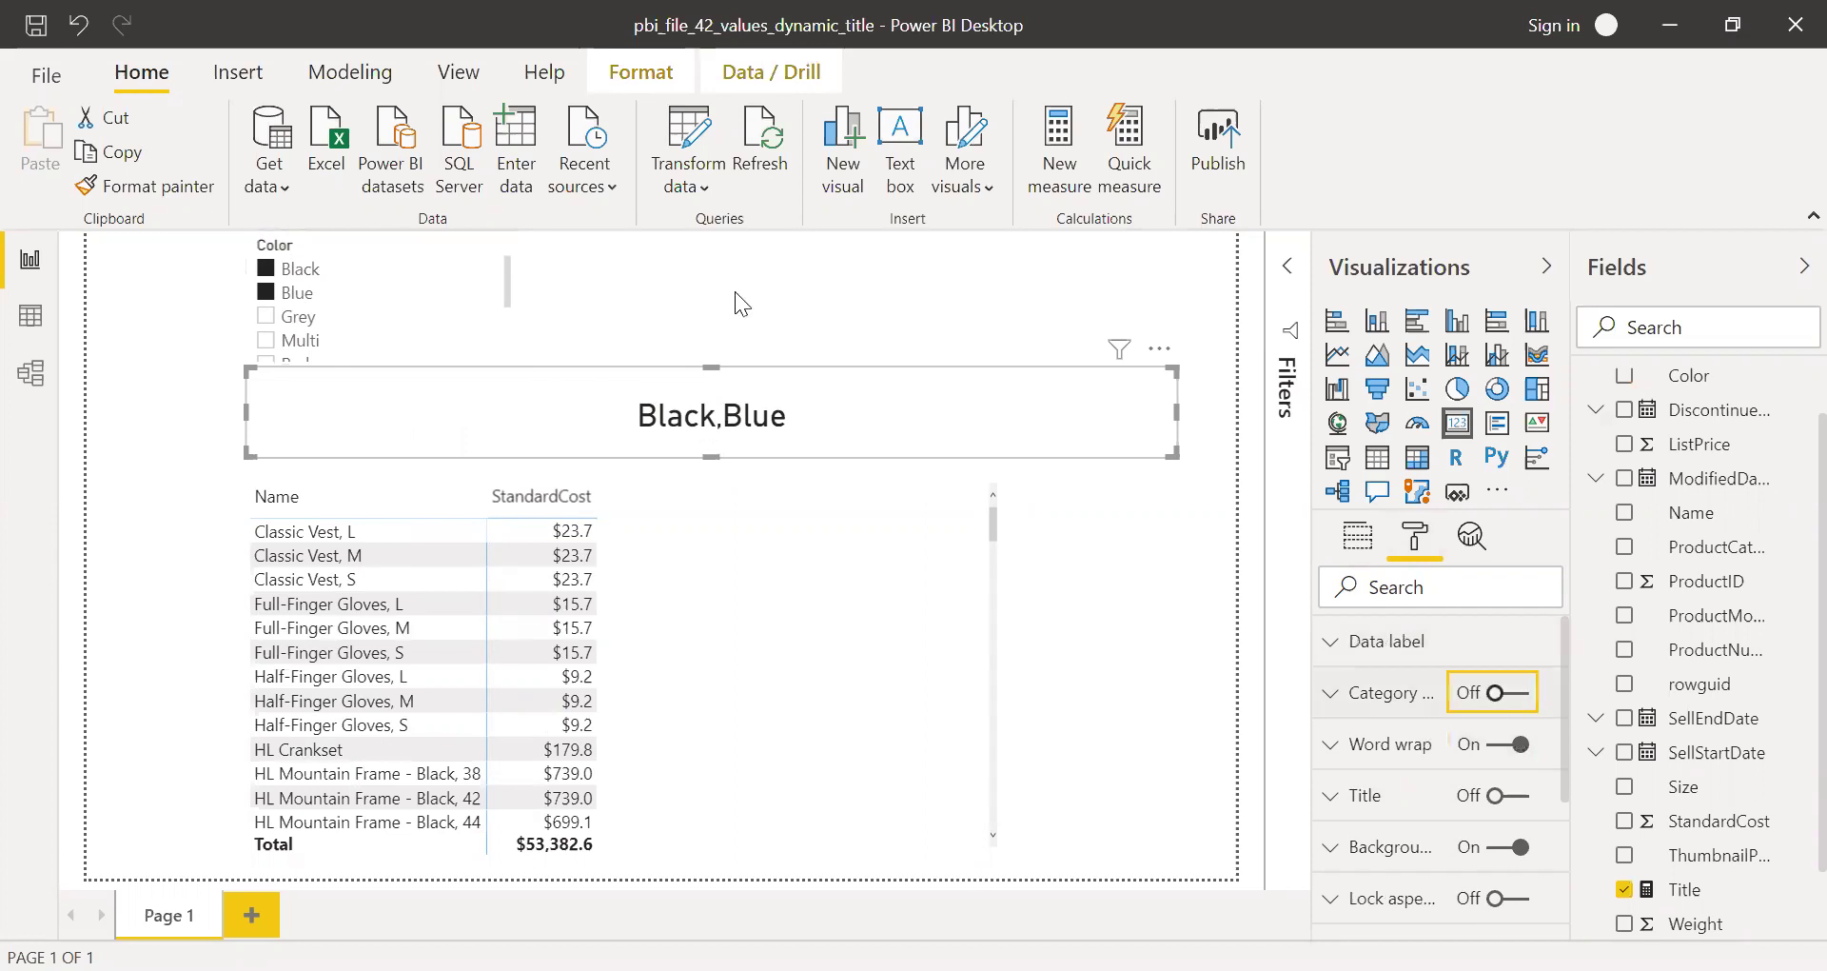
# Prefix the Title measure's CONCATENATEX expression with "Color selected is " & and commit the formula
pyautogui.click(841, 381)
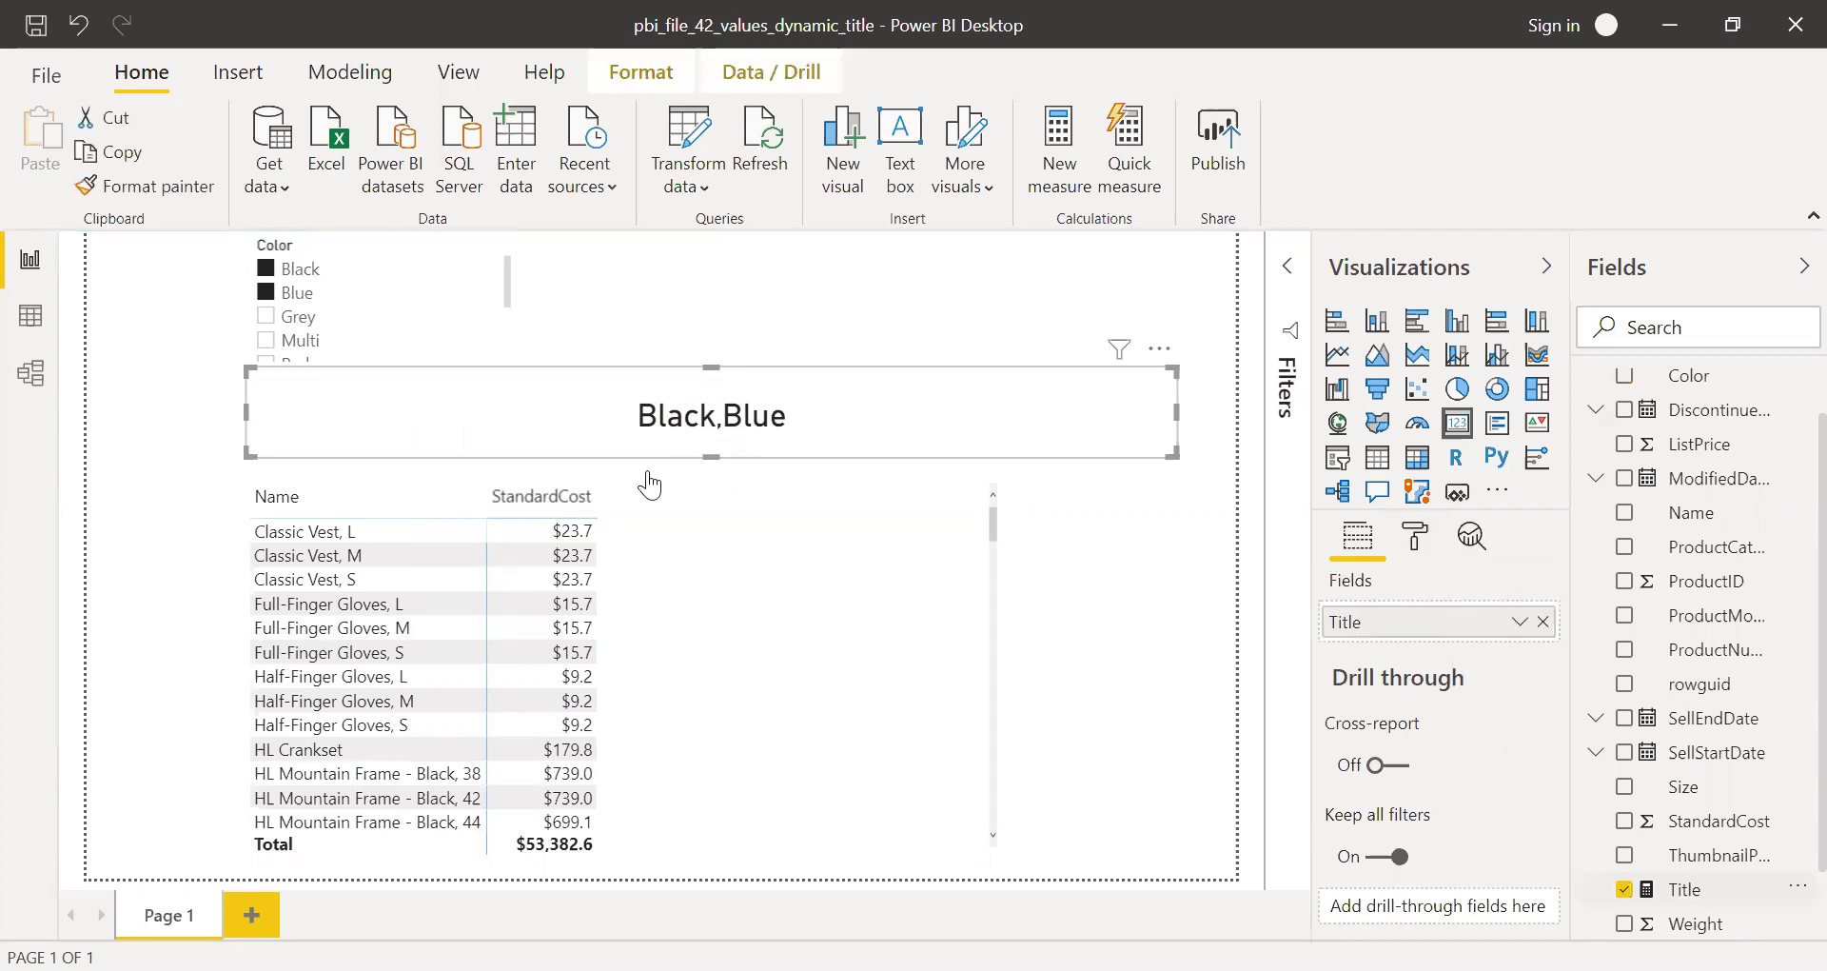
pyautogui.click(282, 255)
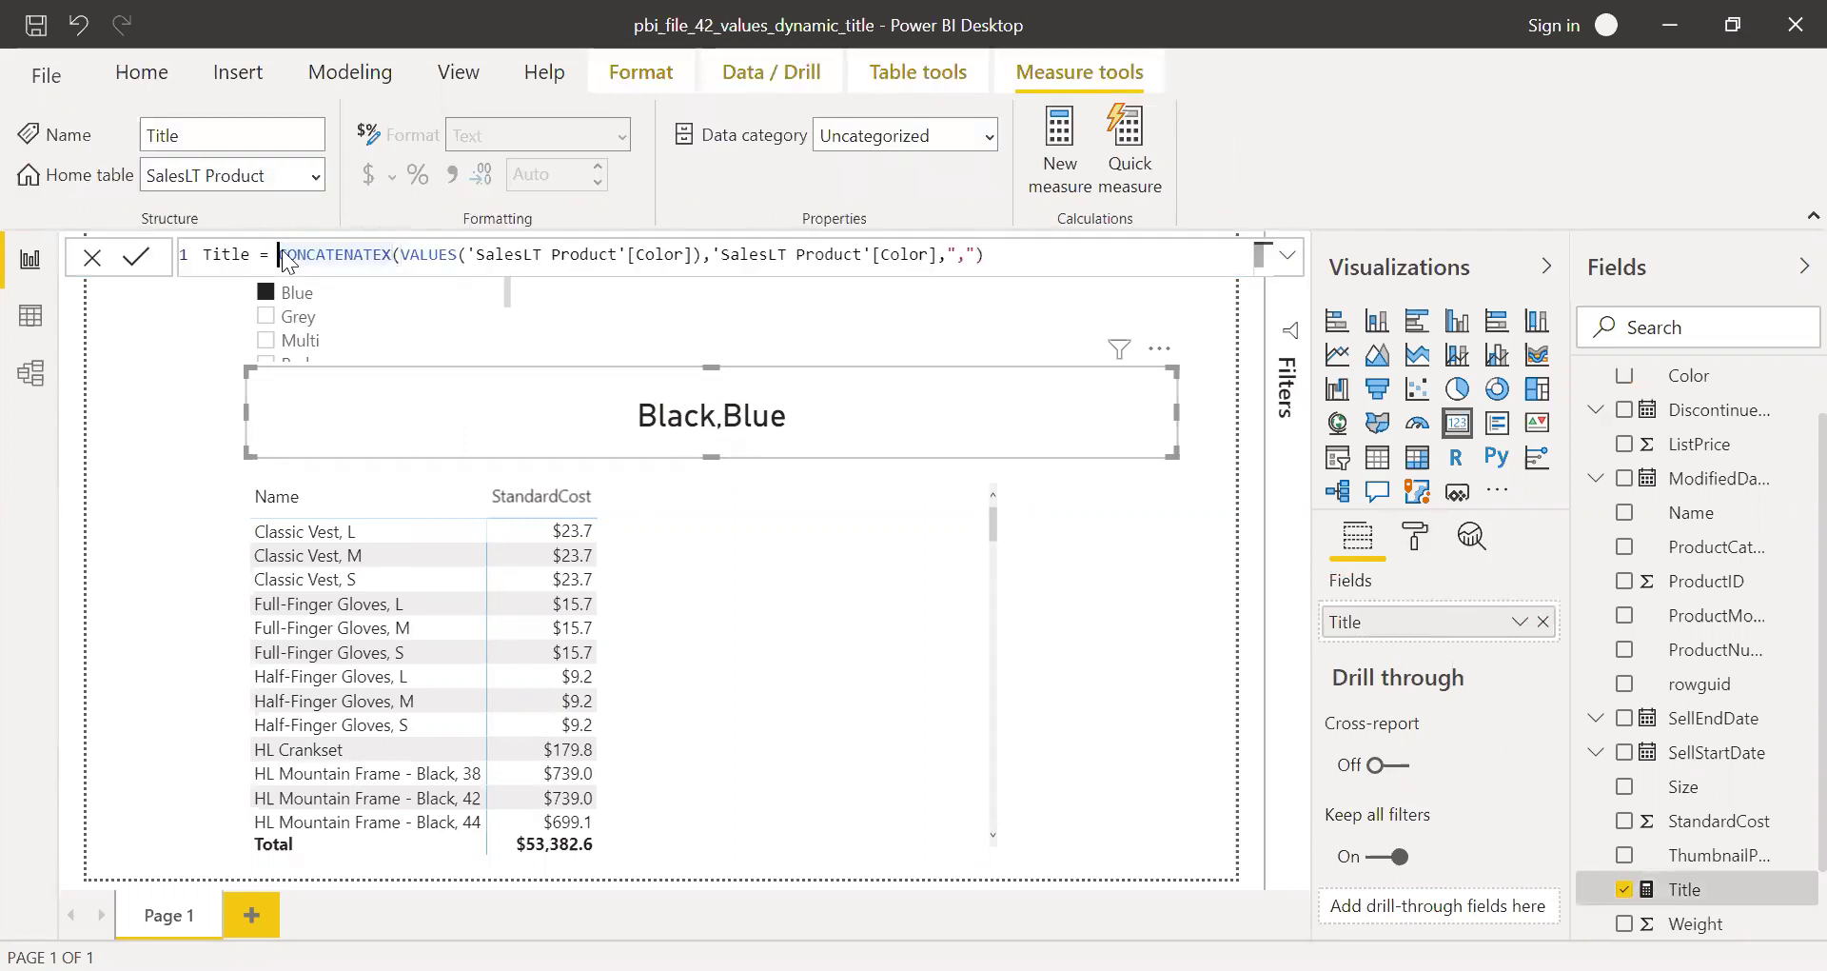
pyautogui.write('"Colors selected ')
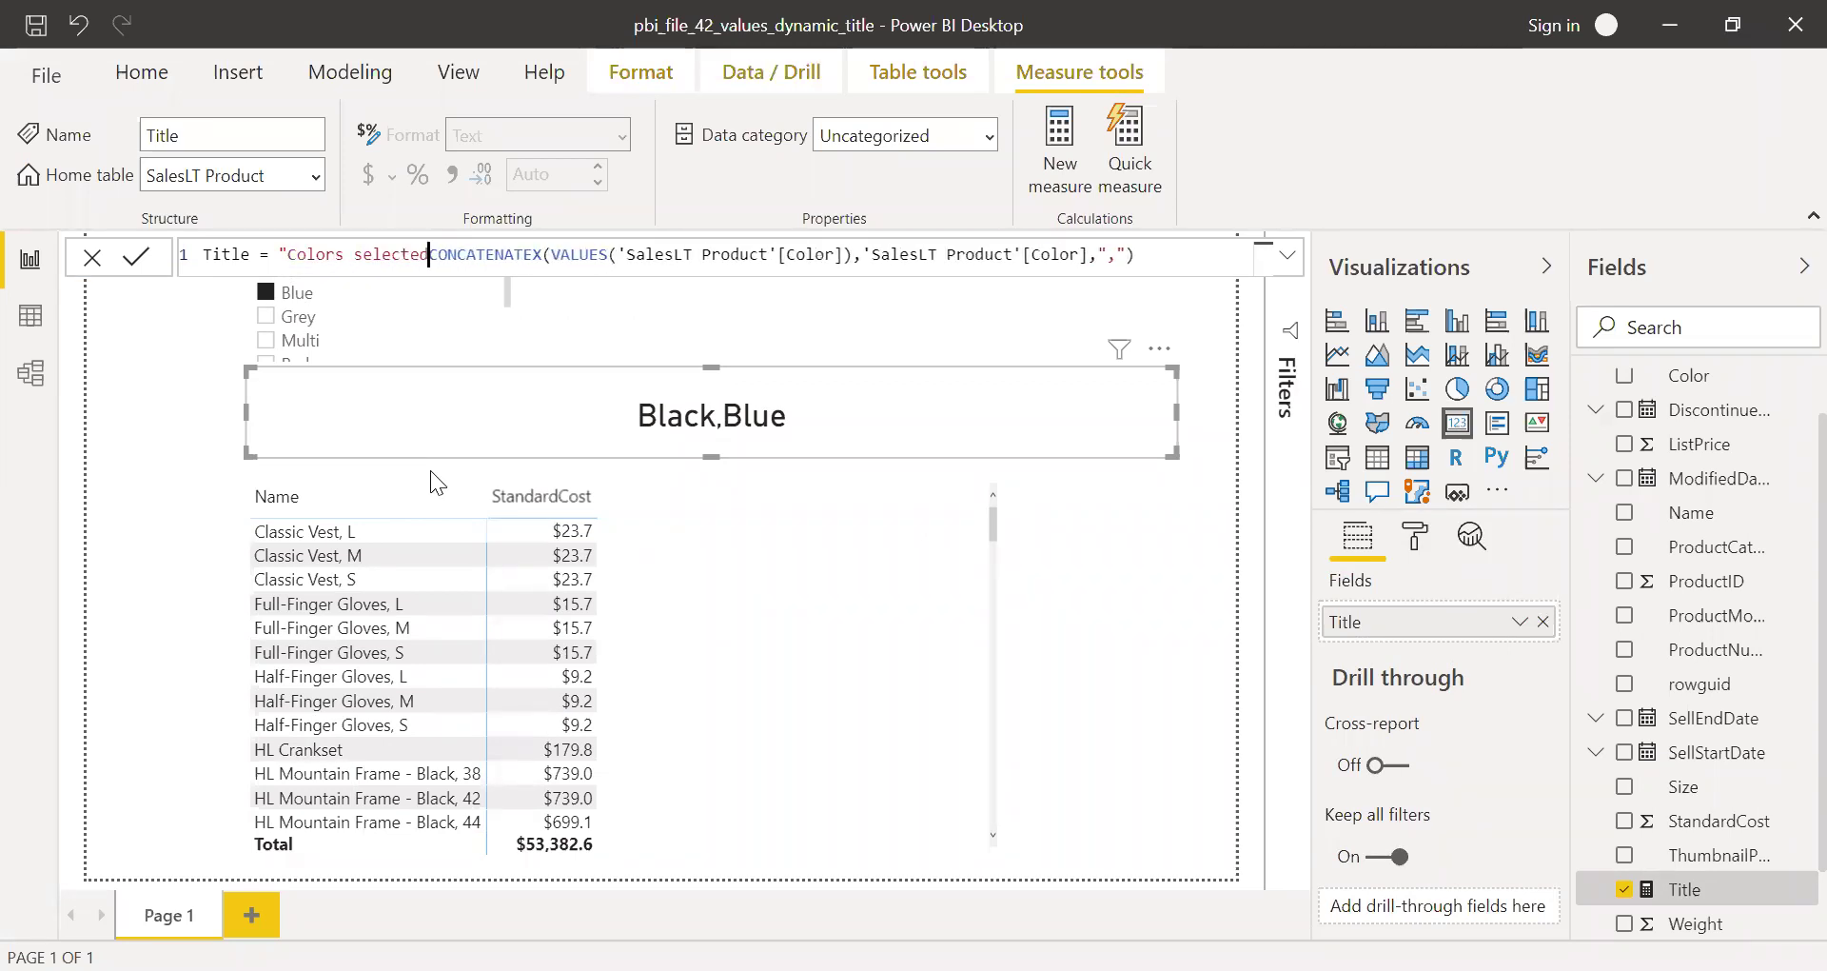
pyautogui.write('is')
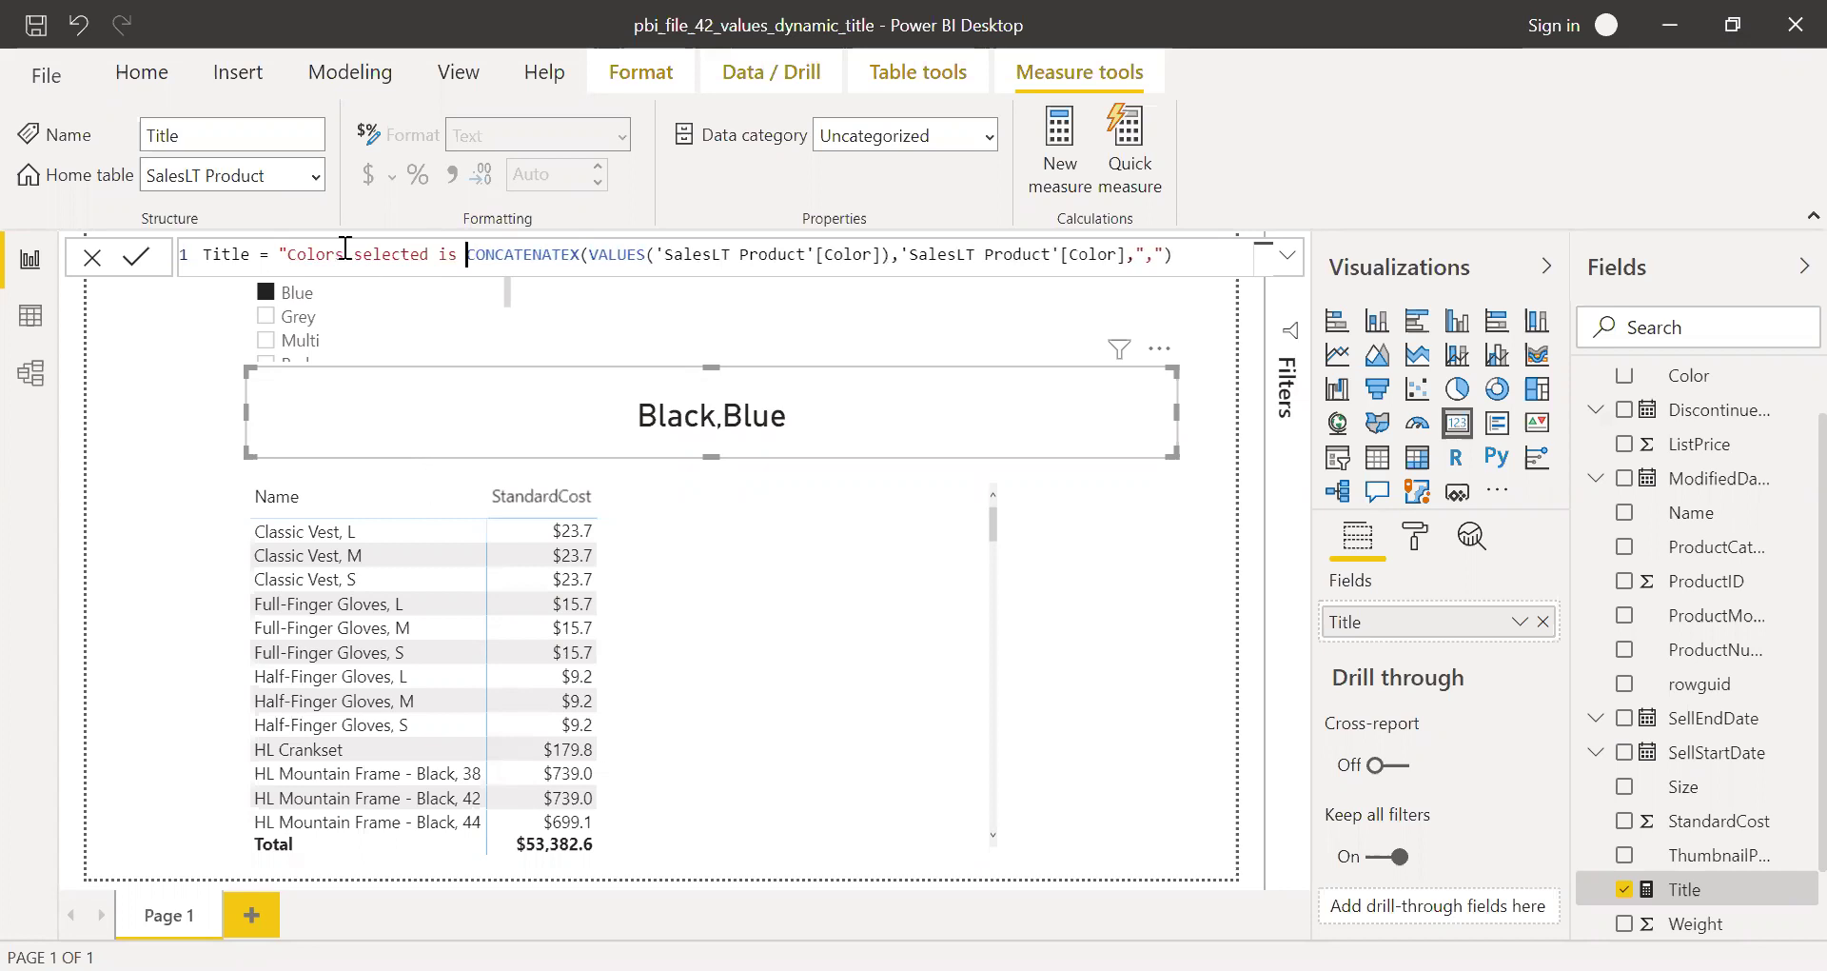
pyautogui.press('BackSpace')
pyautogui.click(452, 255)
pyautogui.write('" &')
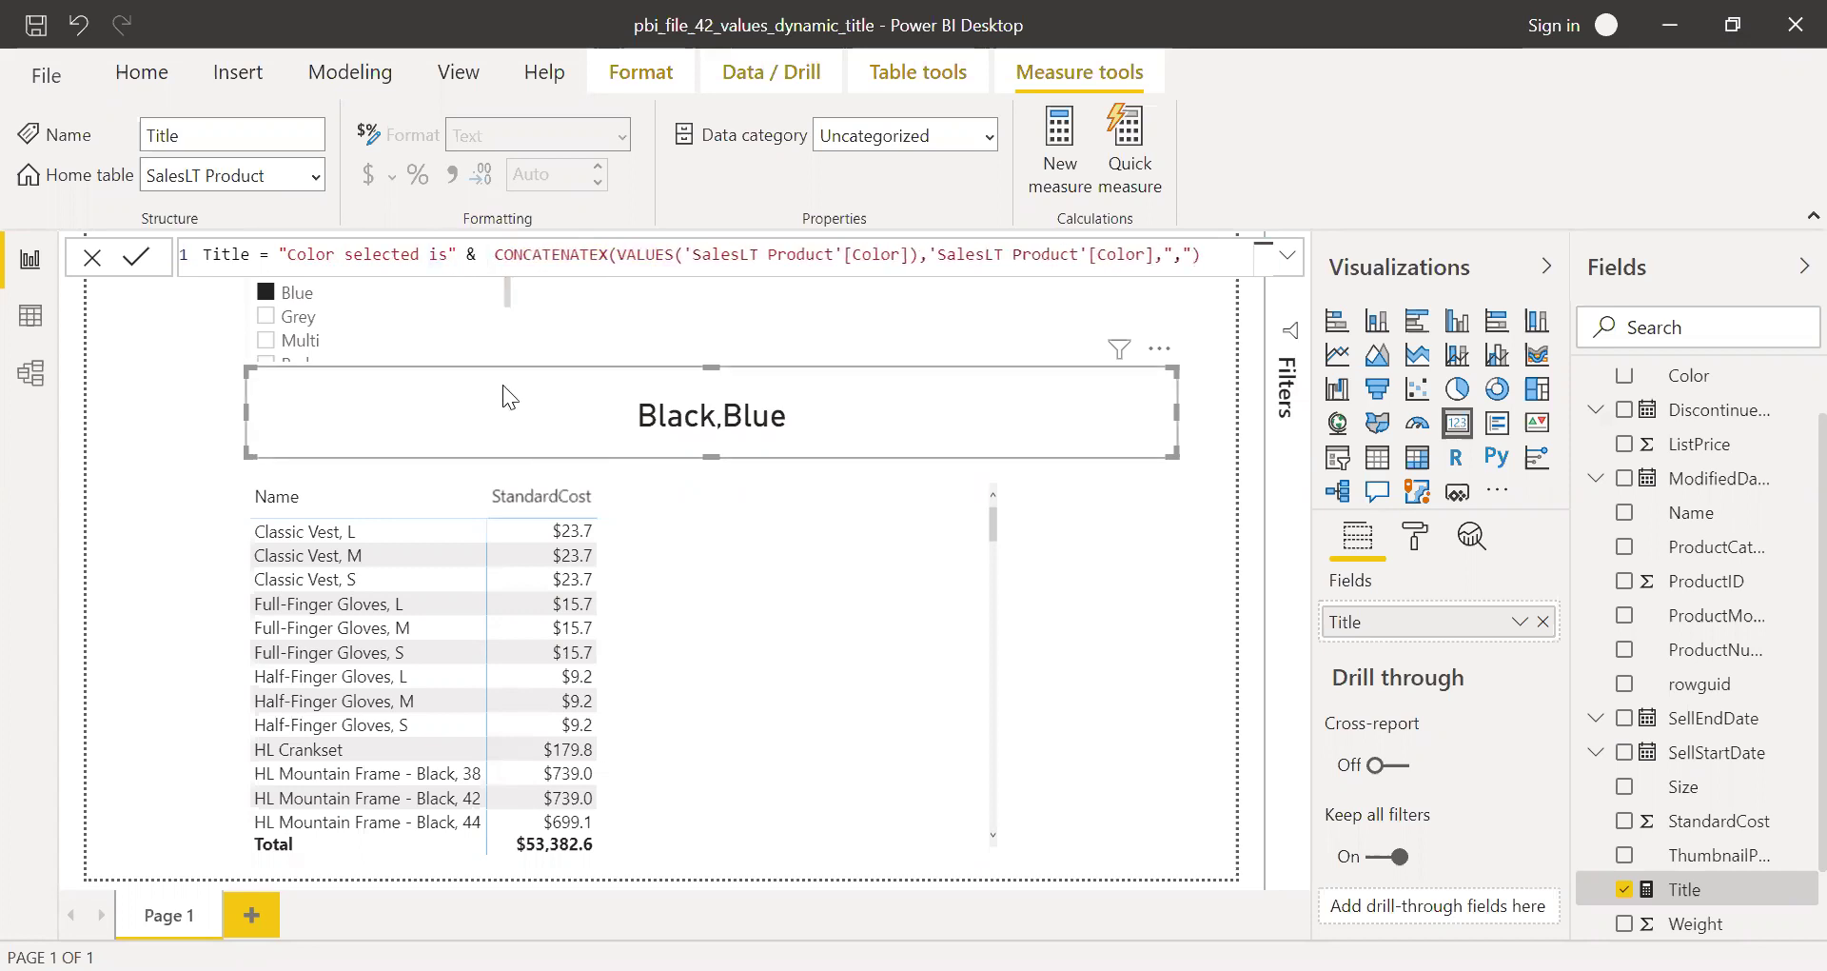
pyautogui.click(449, 254)
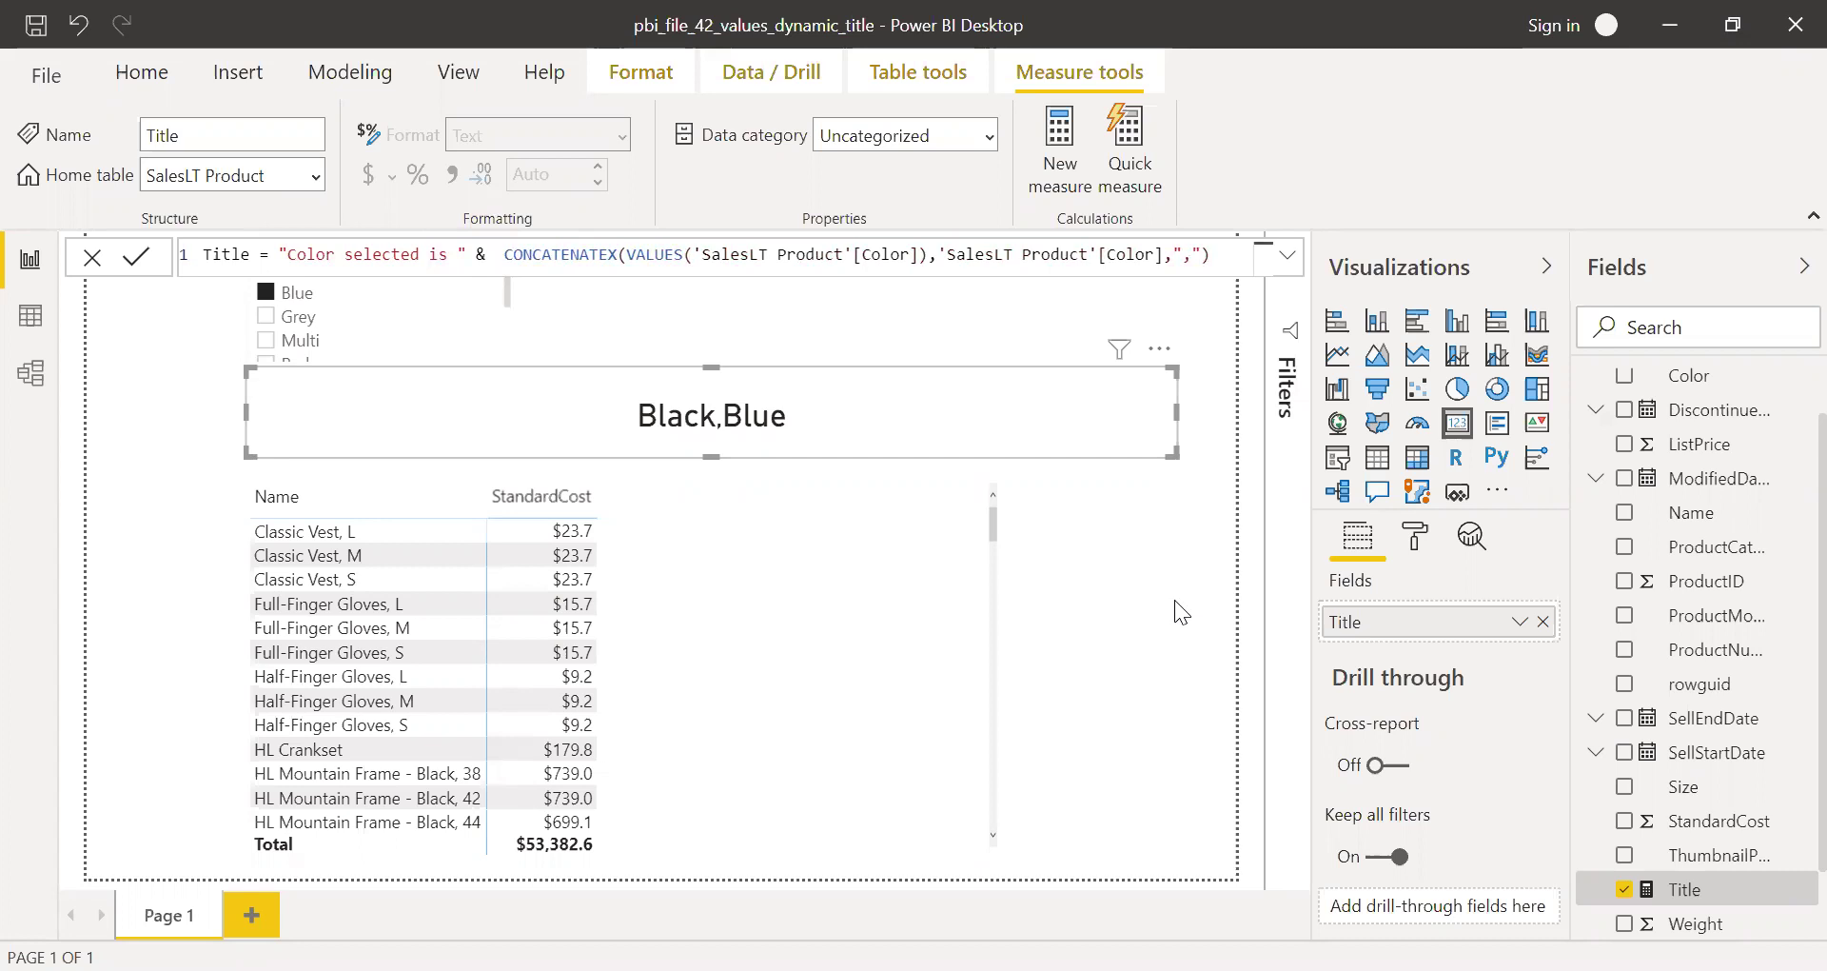
pyautogui.press('Return')
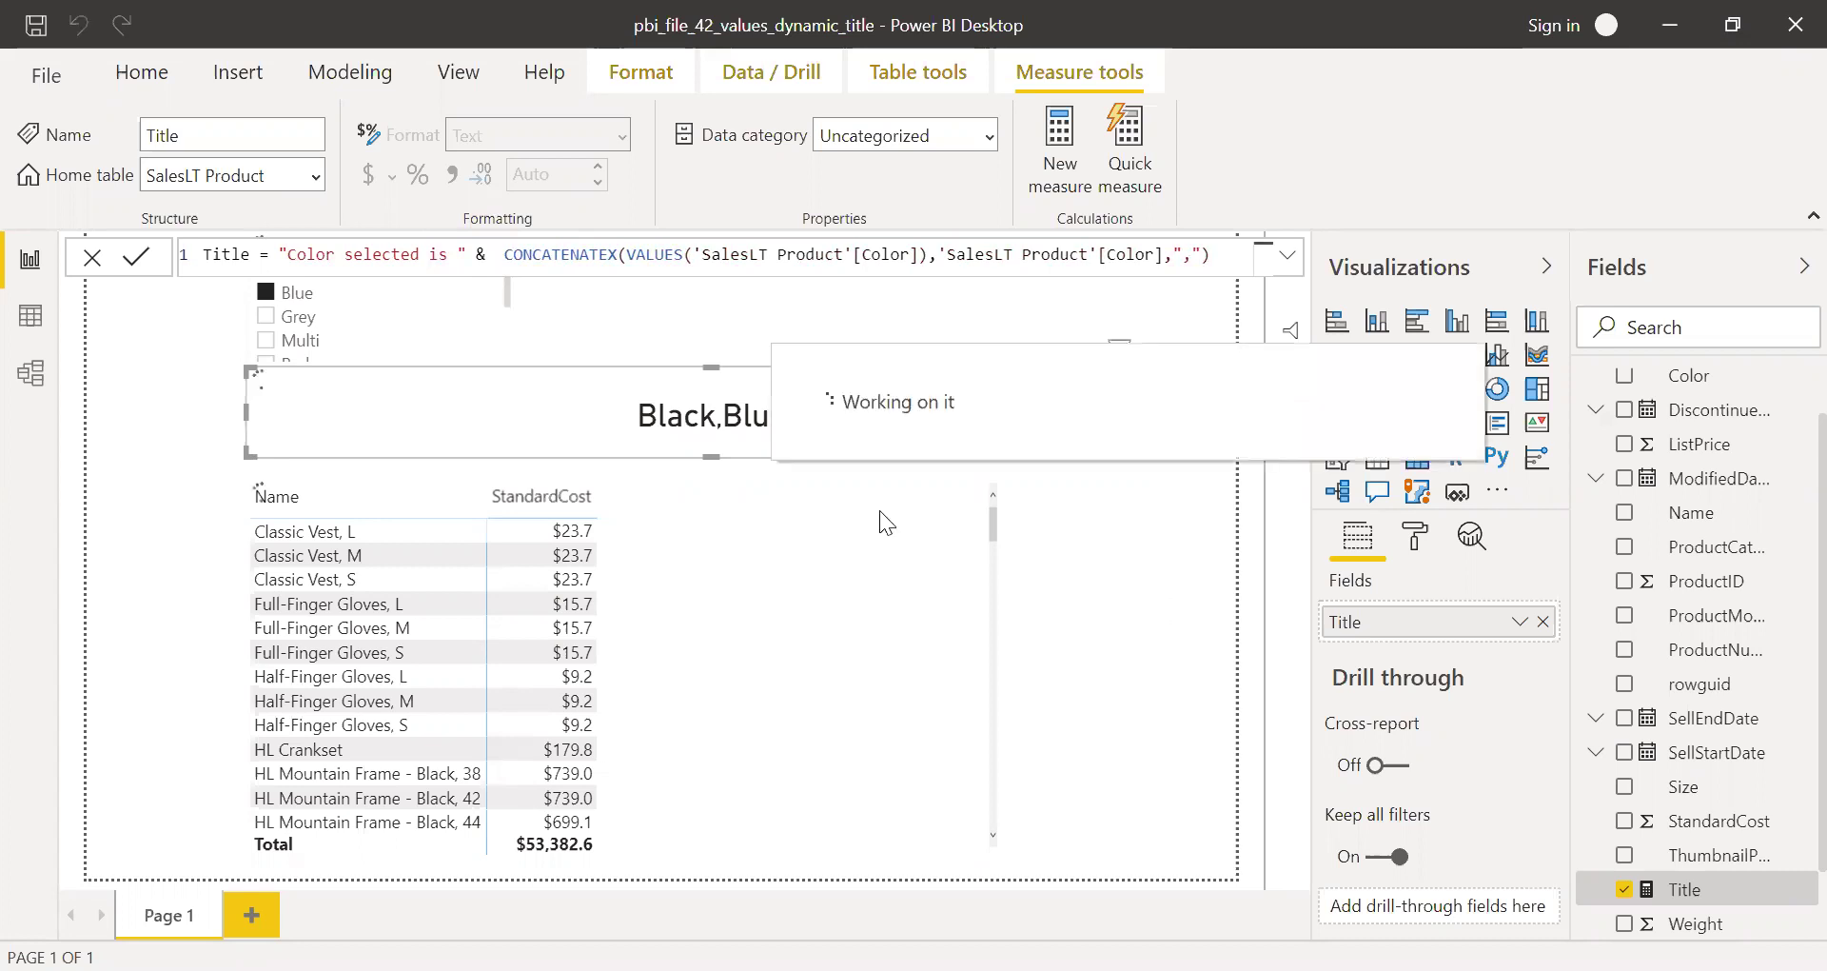
pyautogui.click(1056, 342)
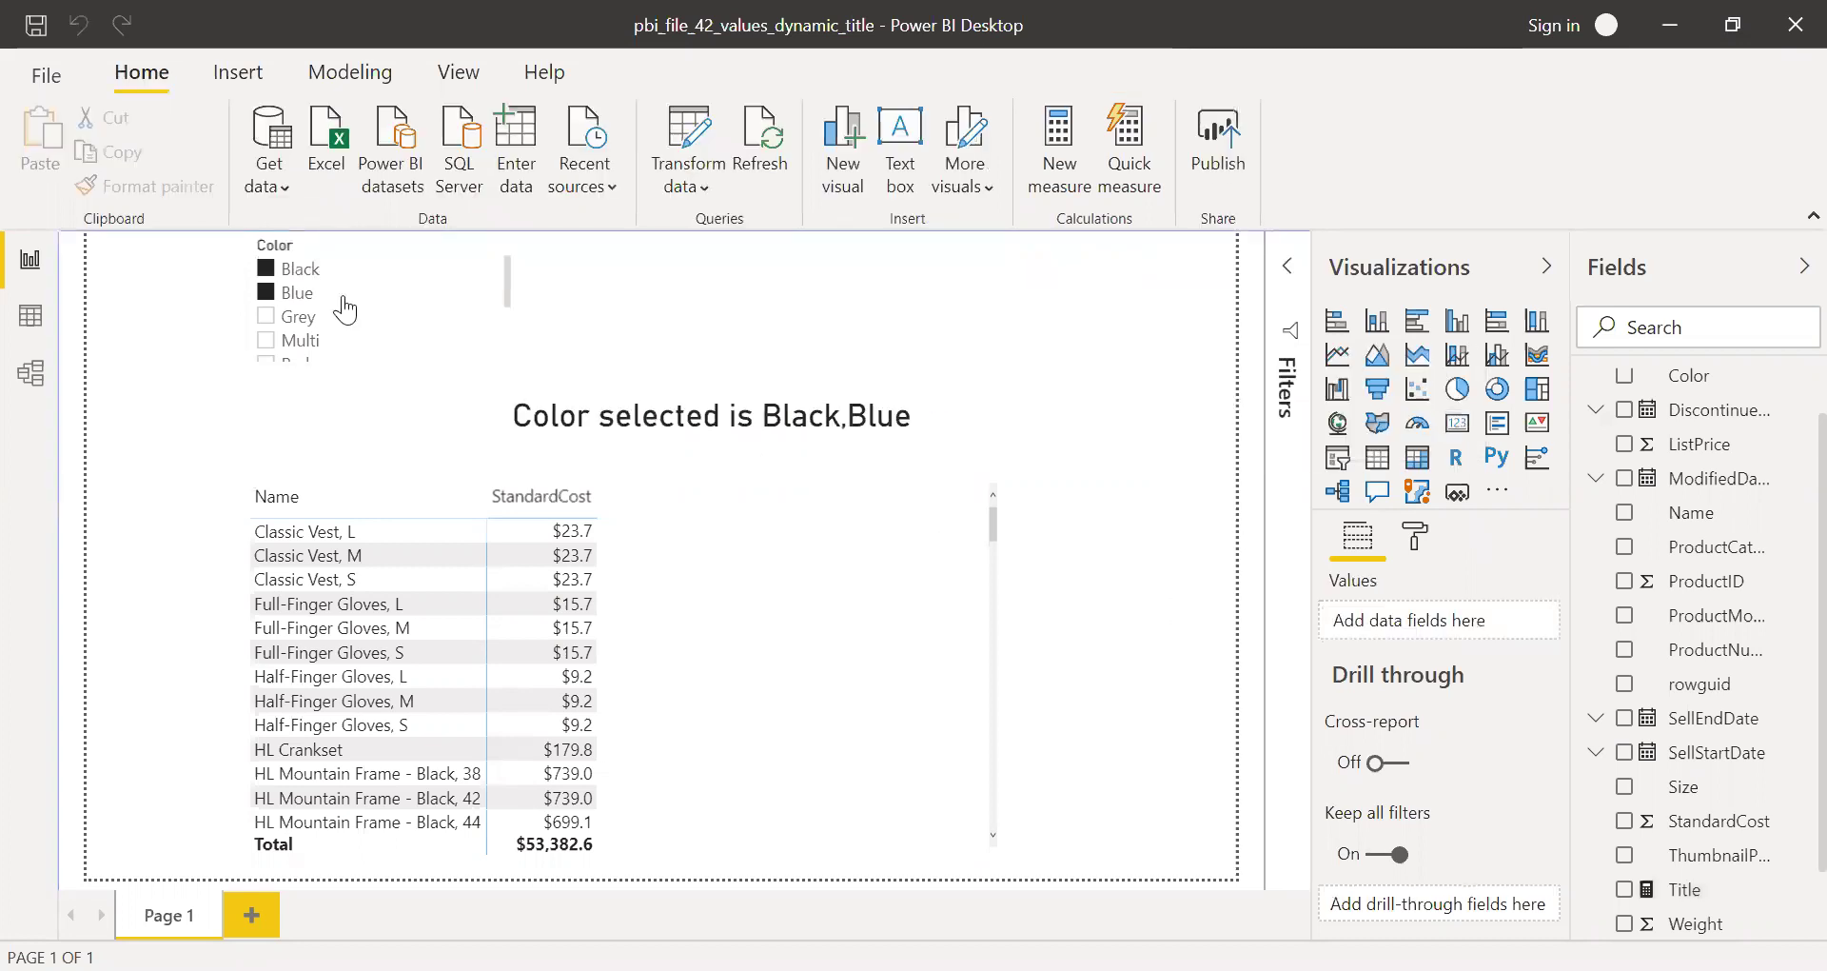
# Test the dynamic title by switching the Color slicer to Blue only and back to Black and Blue
pyautogui.click(274, 295)
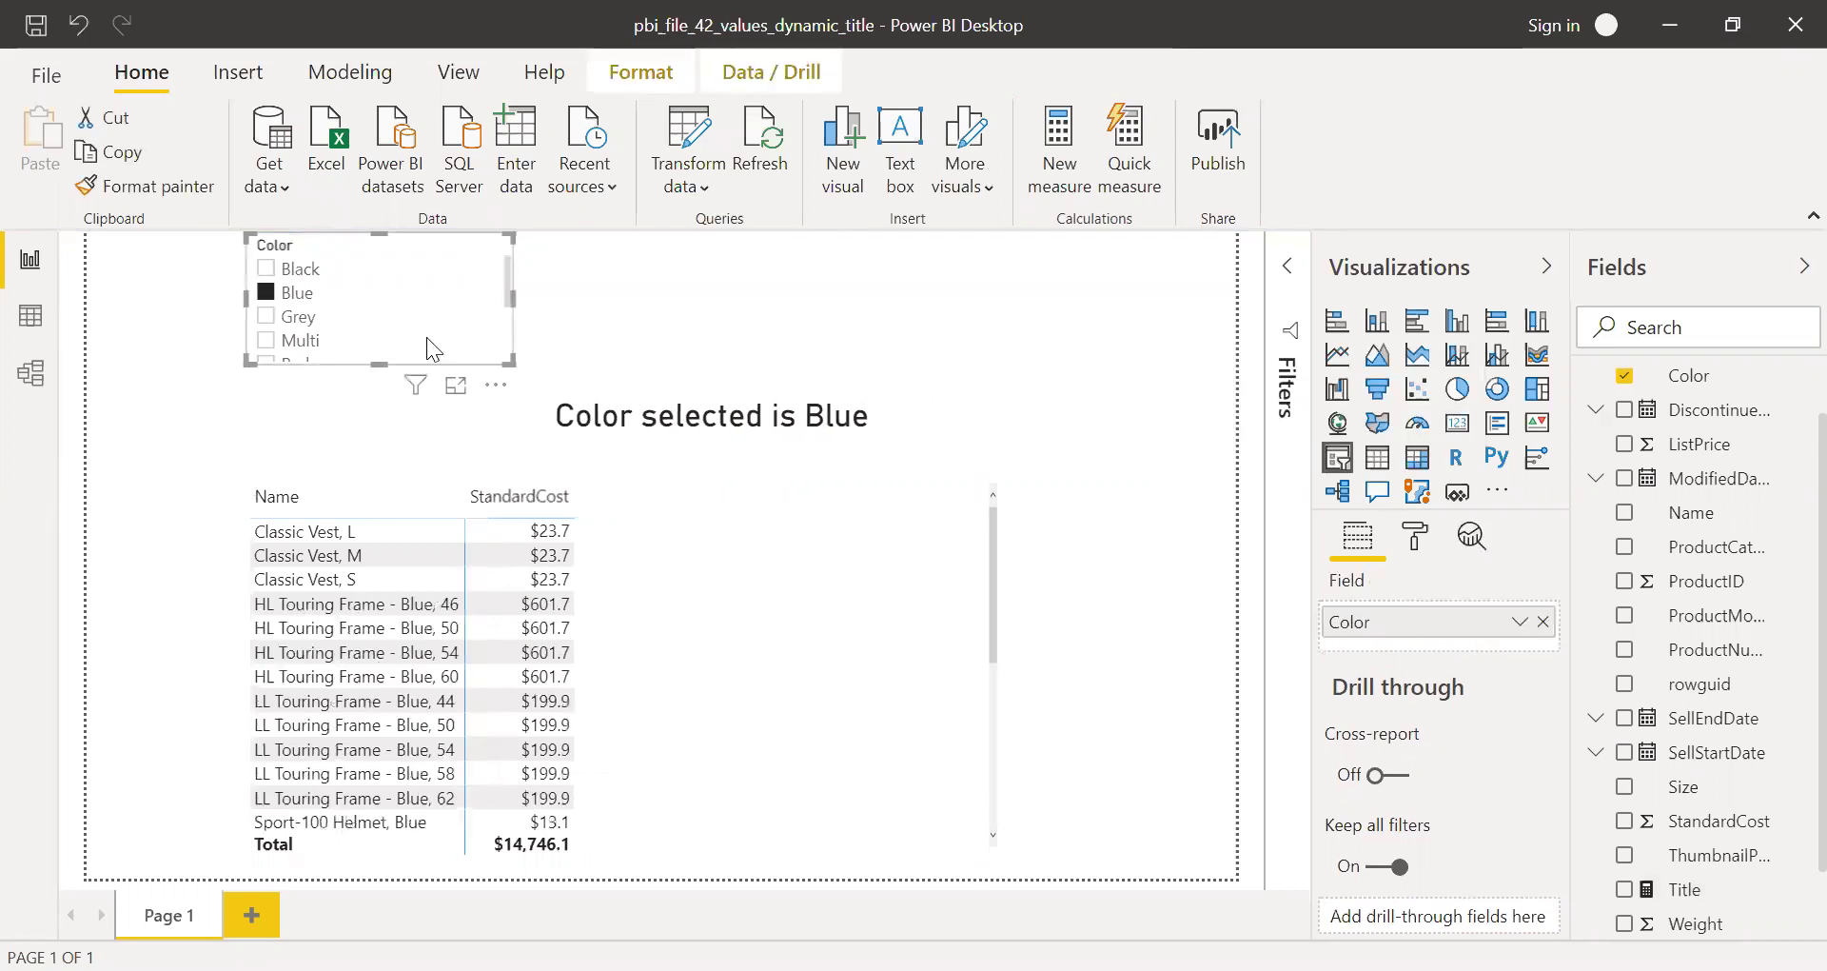
pyautogui.click(267, 291)
pyautogui.click(267, 270)
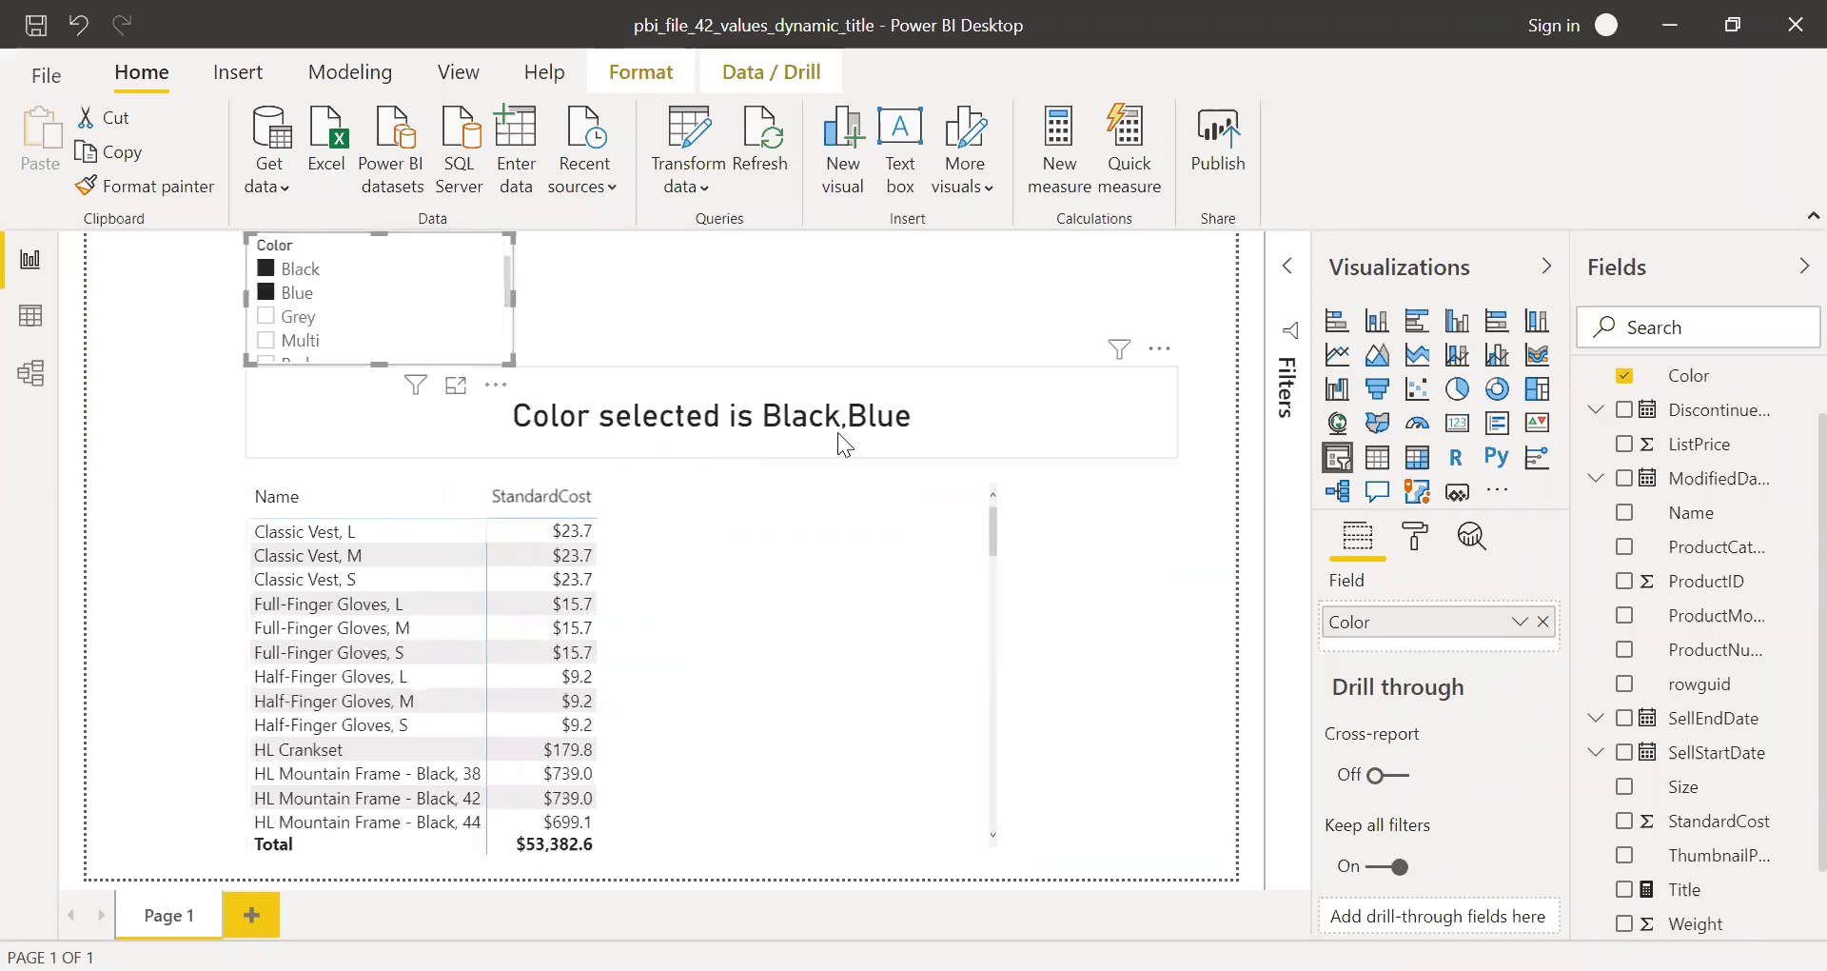
pyautogui.click(1163, 632)
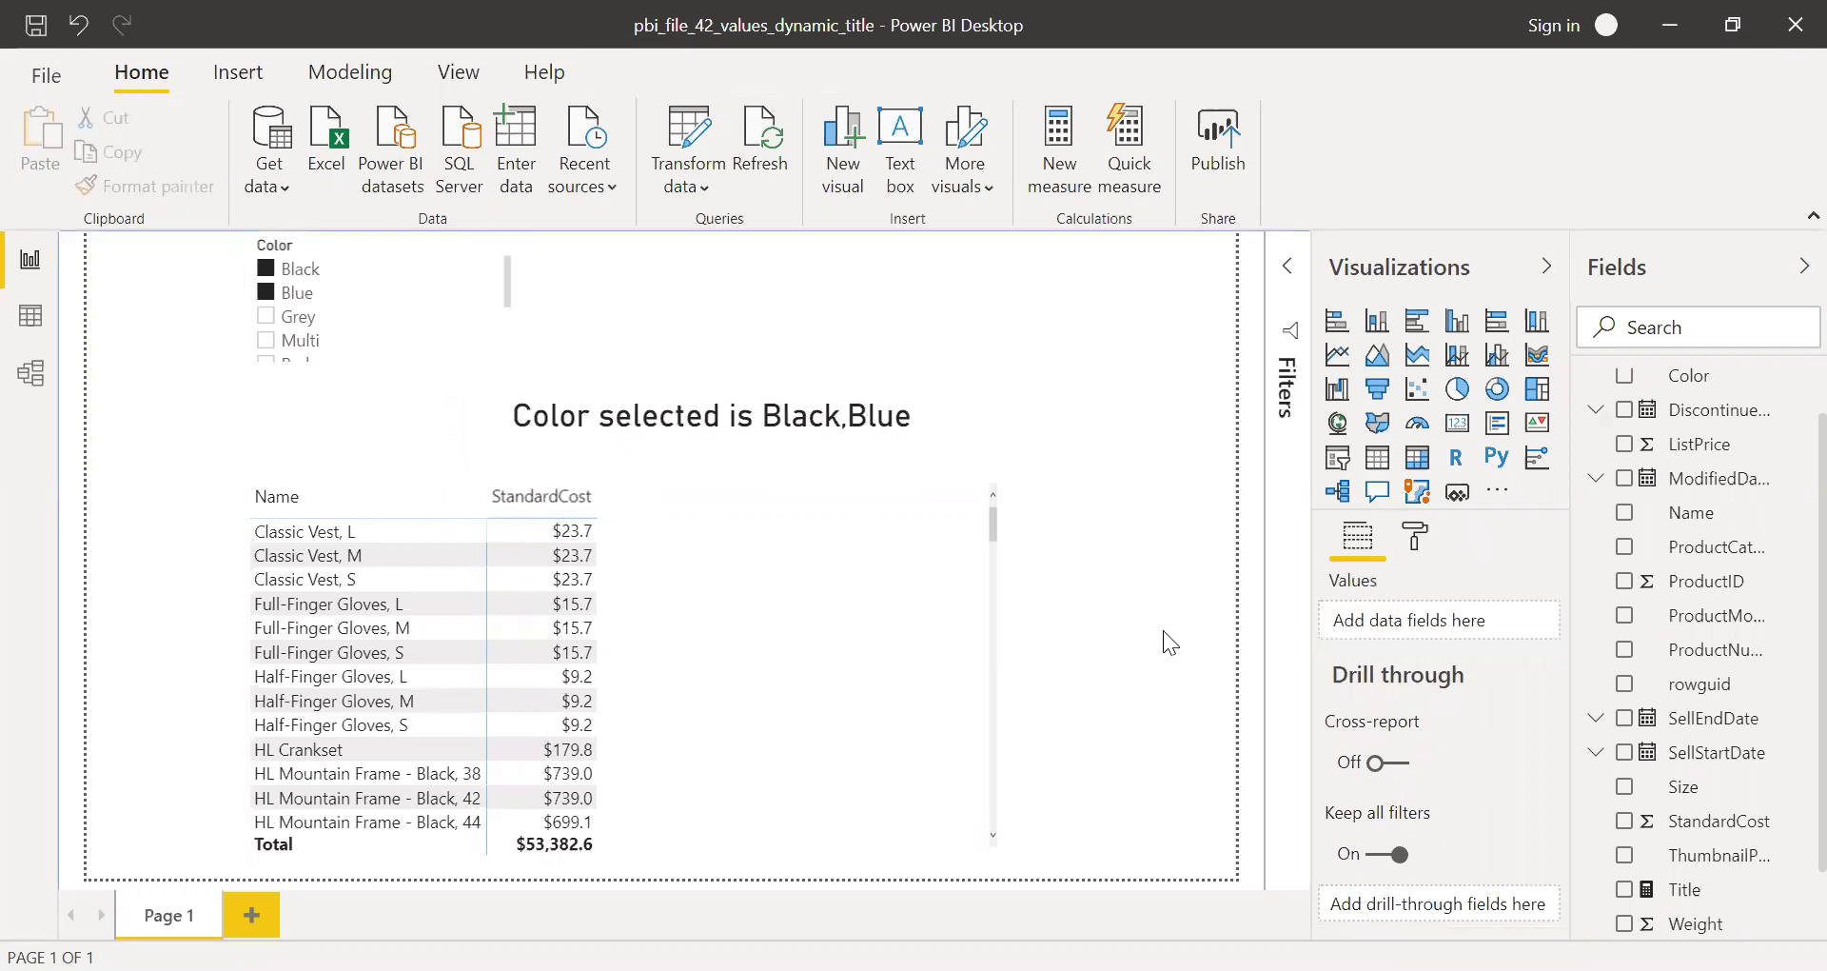